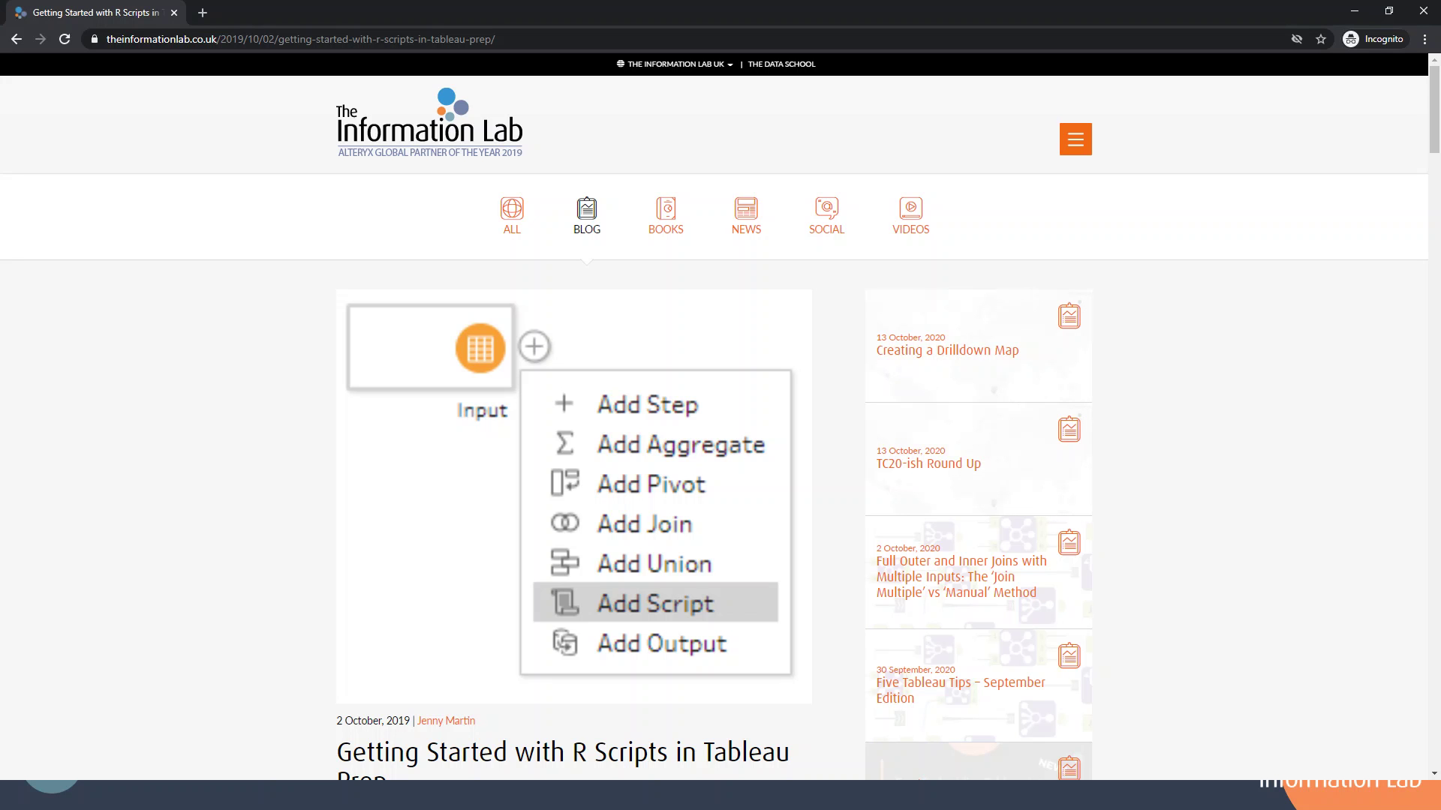
Scroll the blog post down to the introduction and the 'Step 1: Download R' heading
scroll(627, 677, "down", 7)
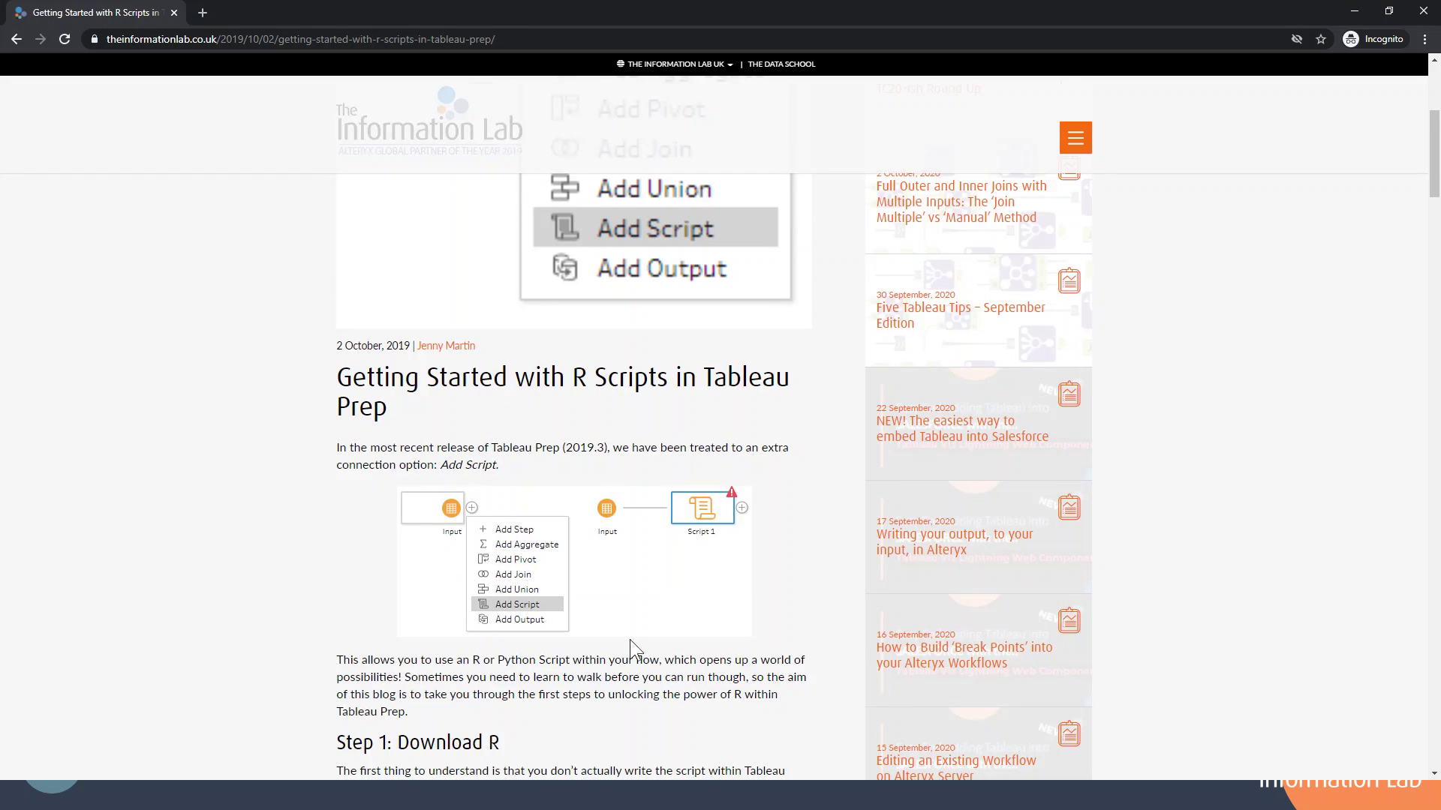
scroll(645, 636, "down", 2)
Open the CRAN Mirrors list and go to CRAN via the cran.ma.imperial.ac.uk mirror
left_click(531, 540)
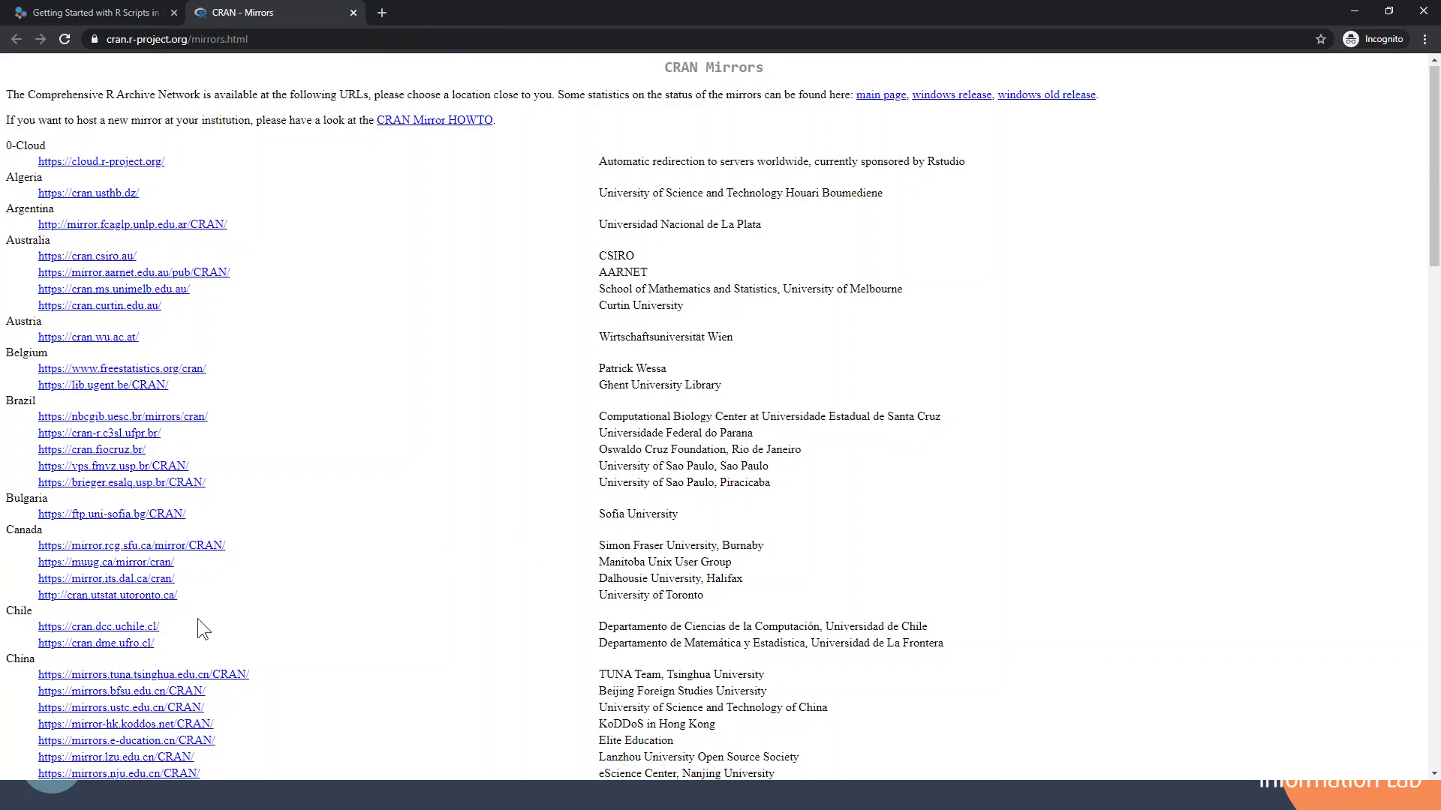
scroll(198, 620, "down", 20)
left_click(119, 515)
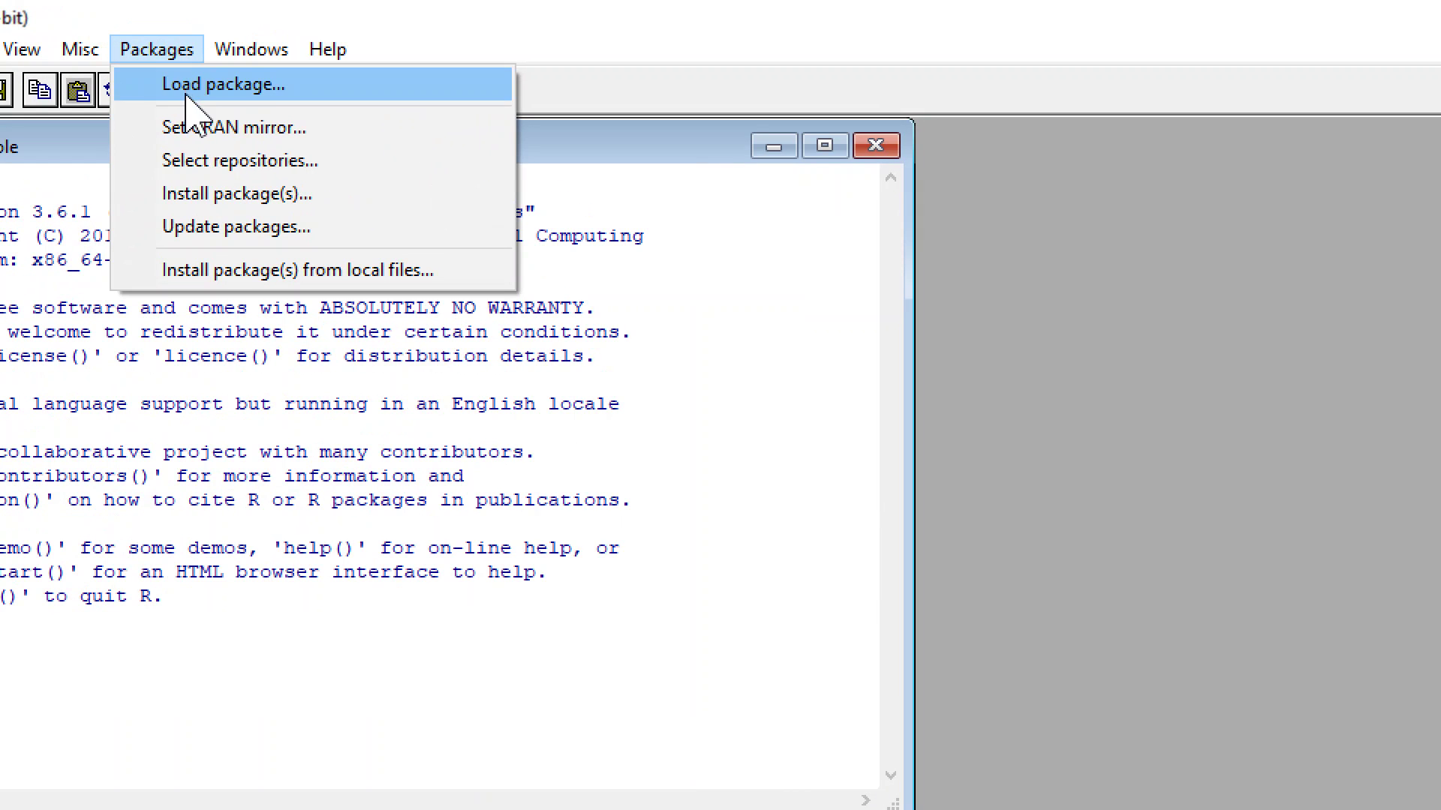
Install the Rserve package through Packages > Install package(s) using the UK (London 1) mirror
left_click(229, 194)
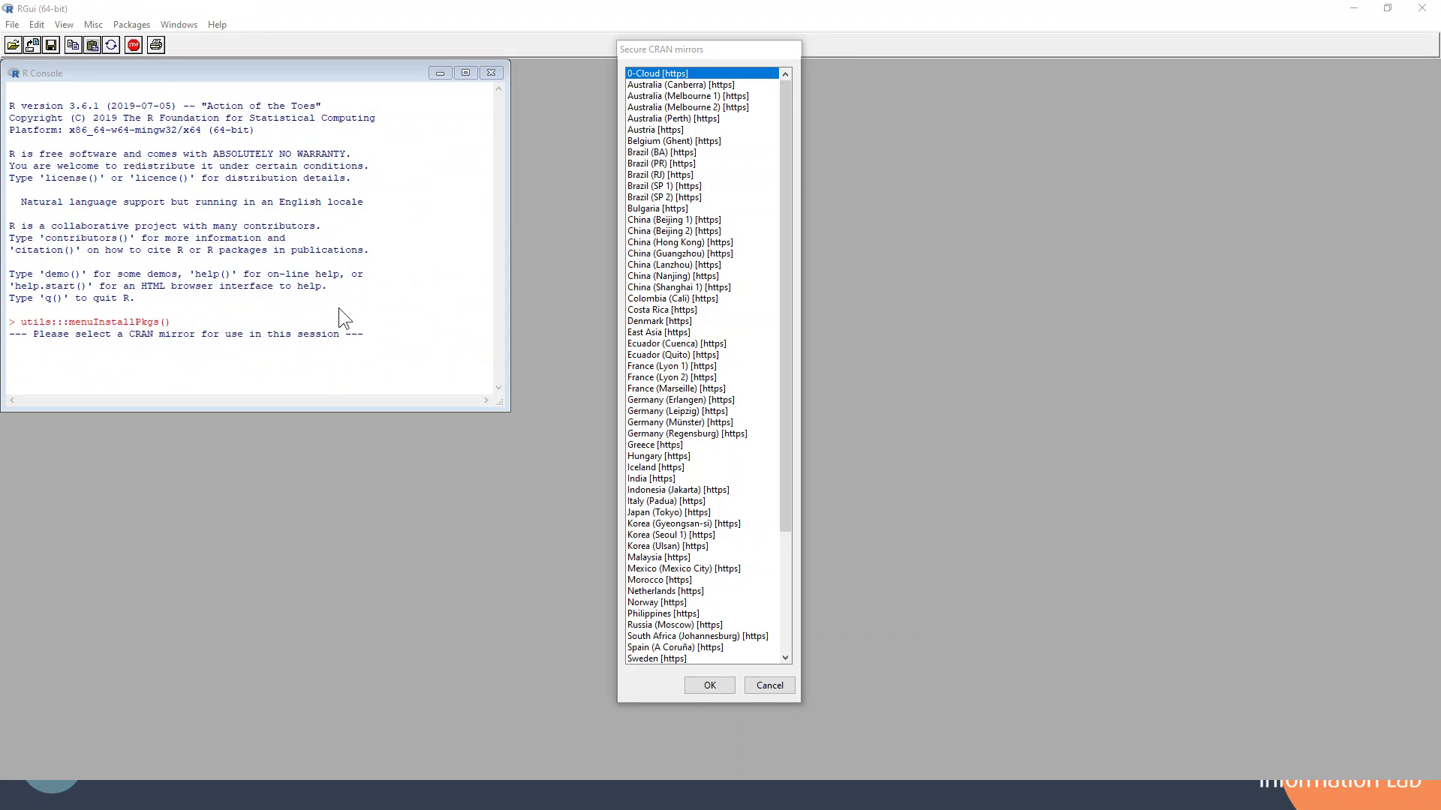
scroll(758, 409, "down", 5)
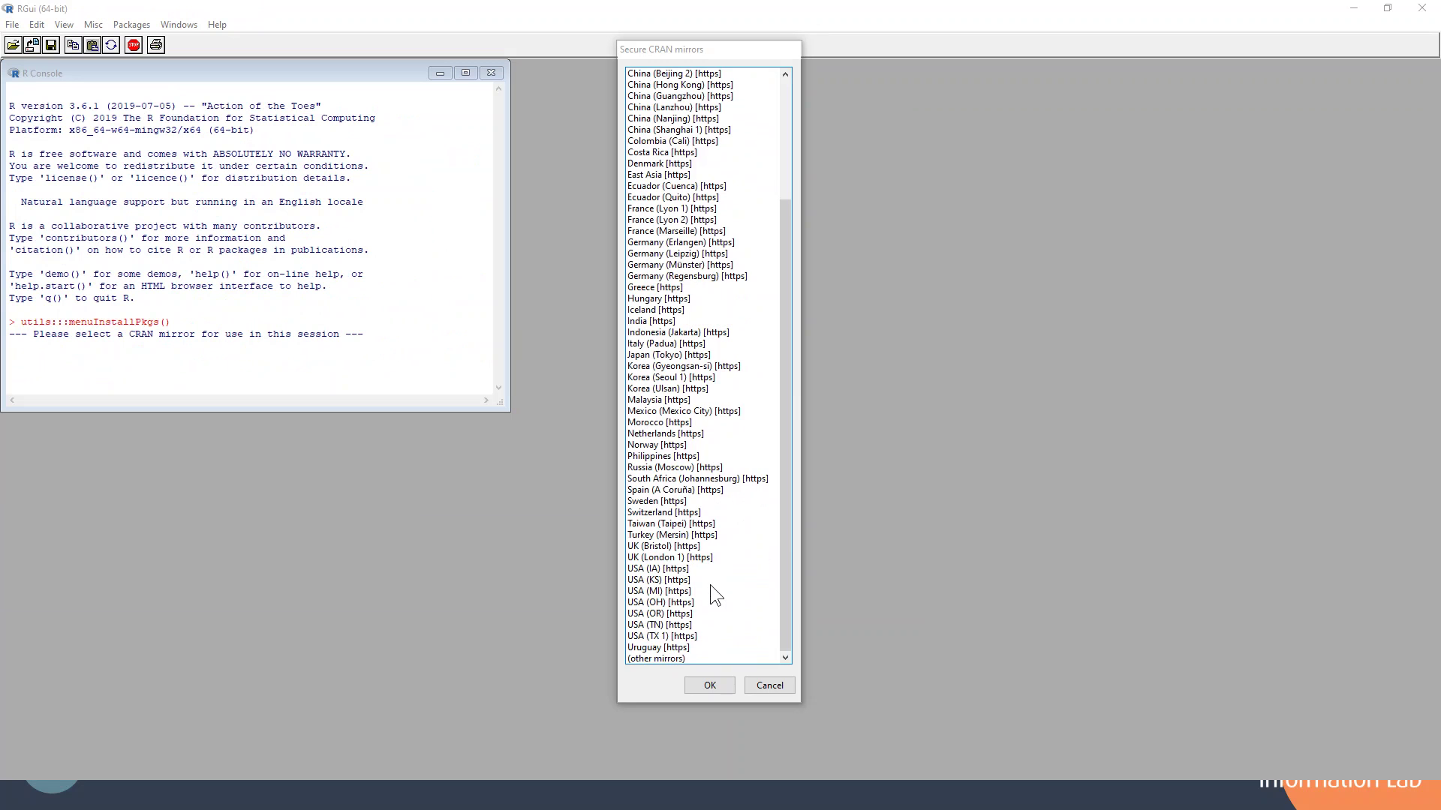
double_click(702, 560)
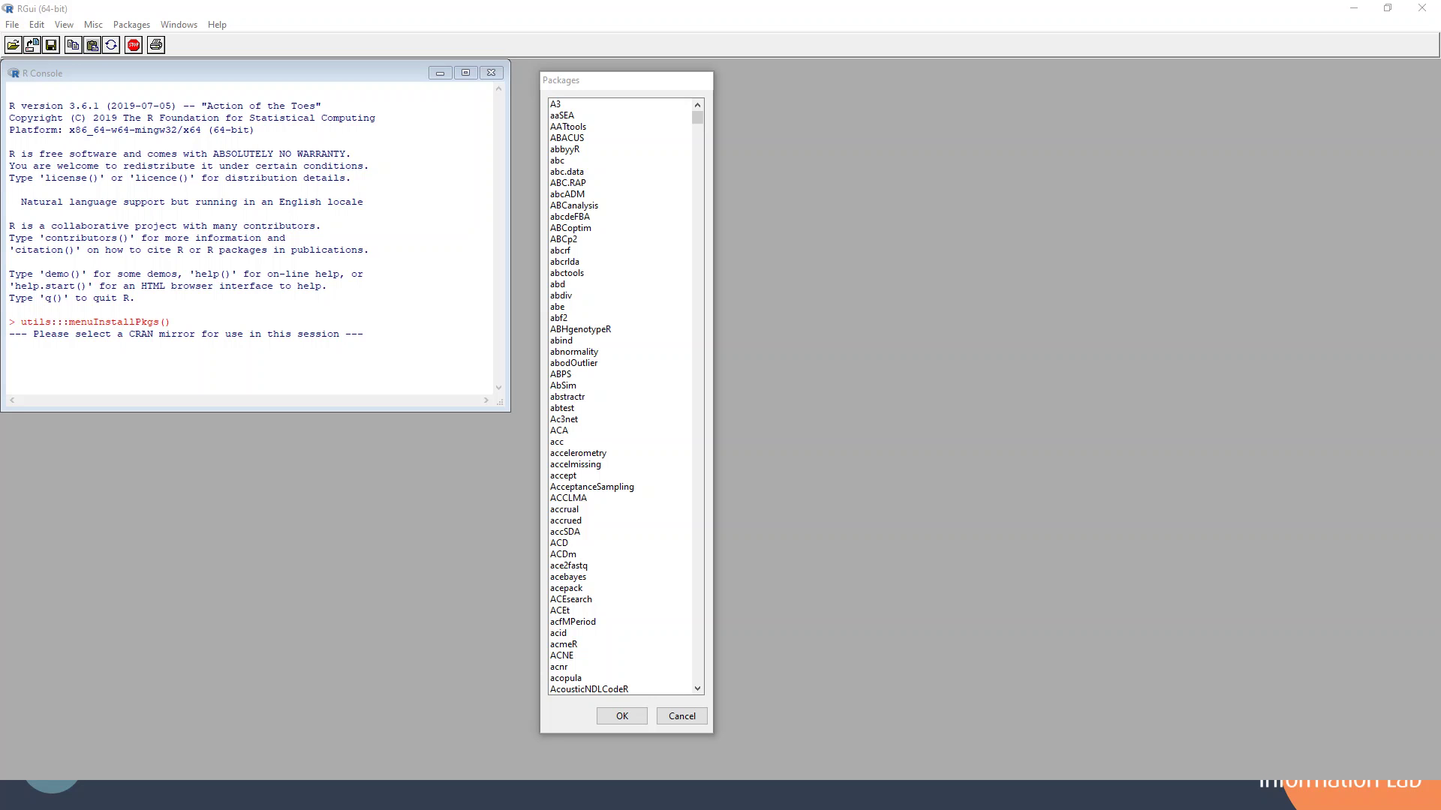
type("Rserve")
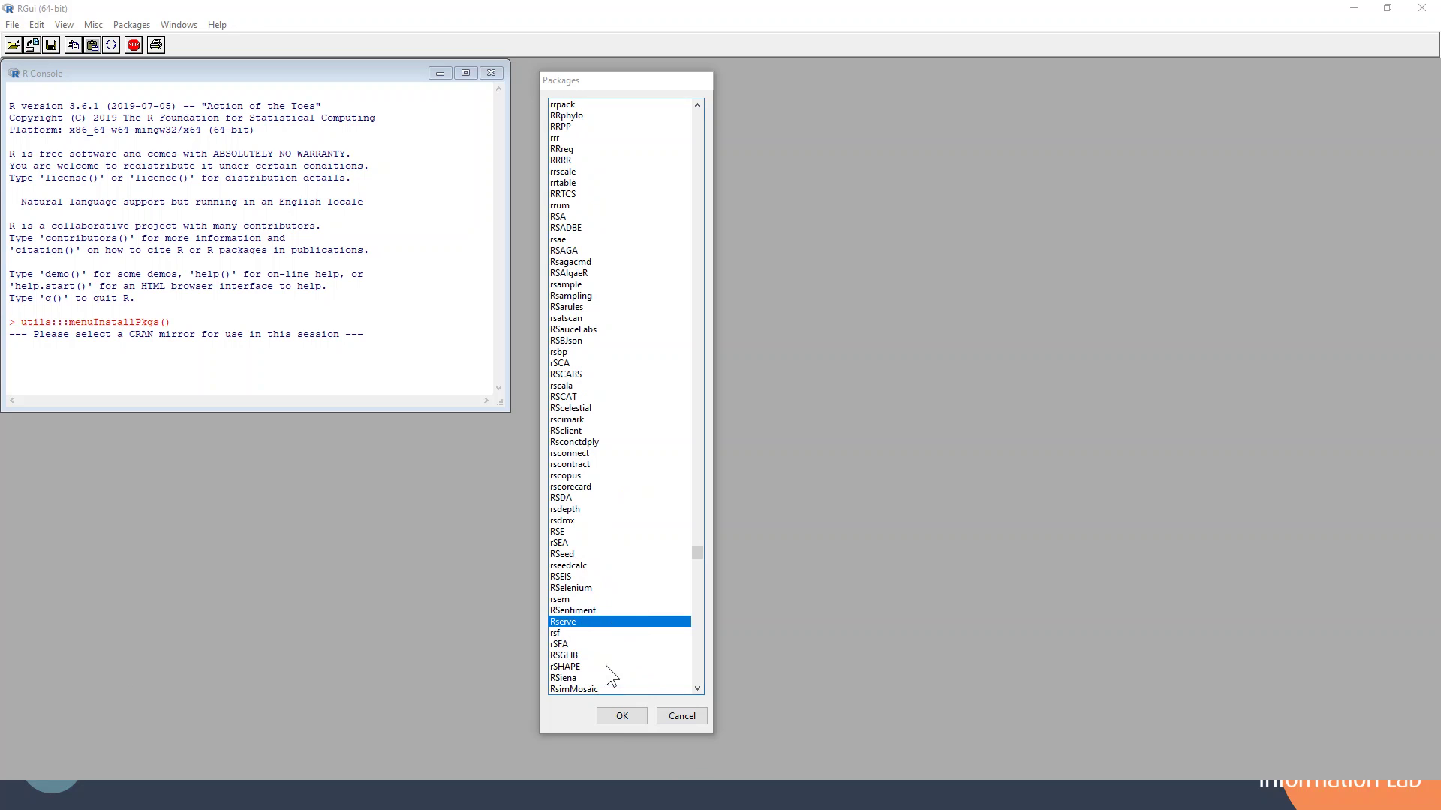
left_click(614, 718)
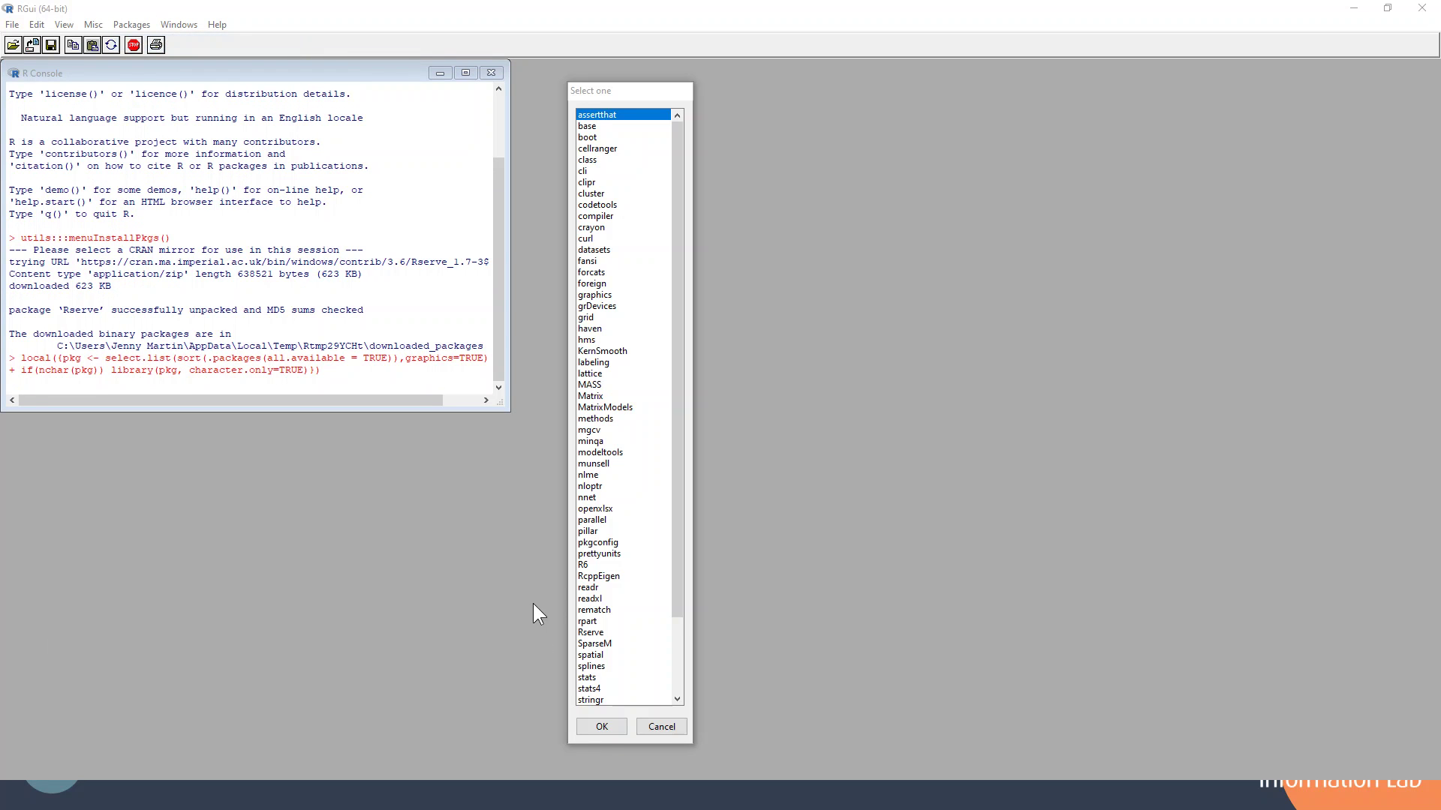
Load the Rserve package and start the server by running Rserve() in the console
left_click(615, 632)
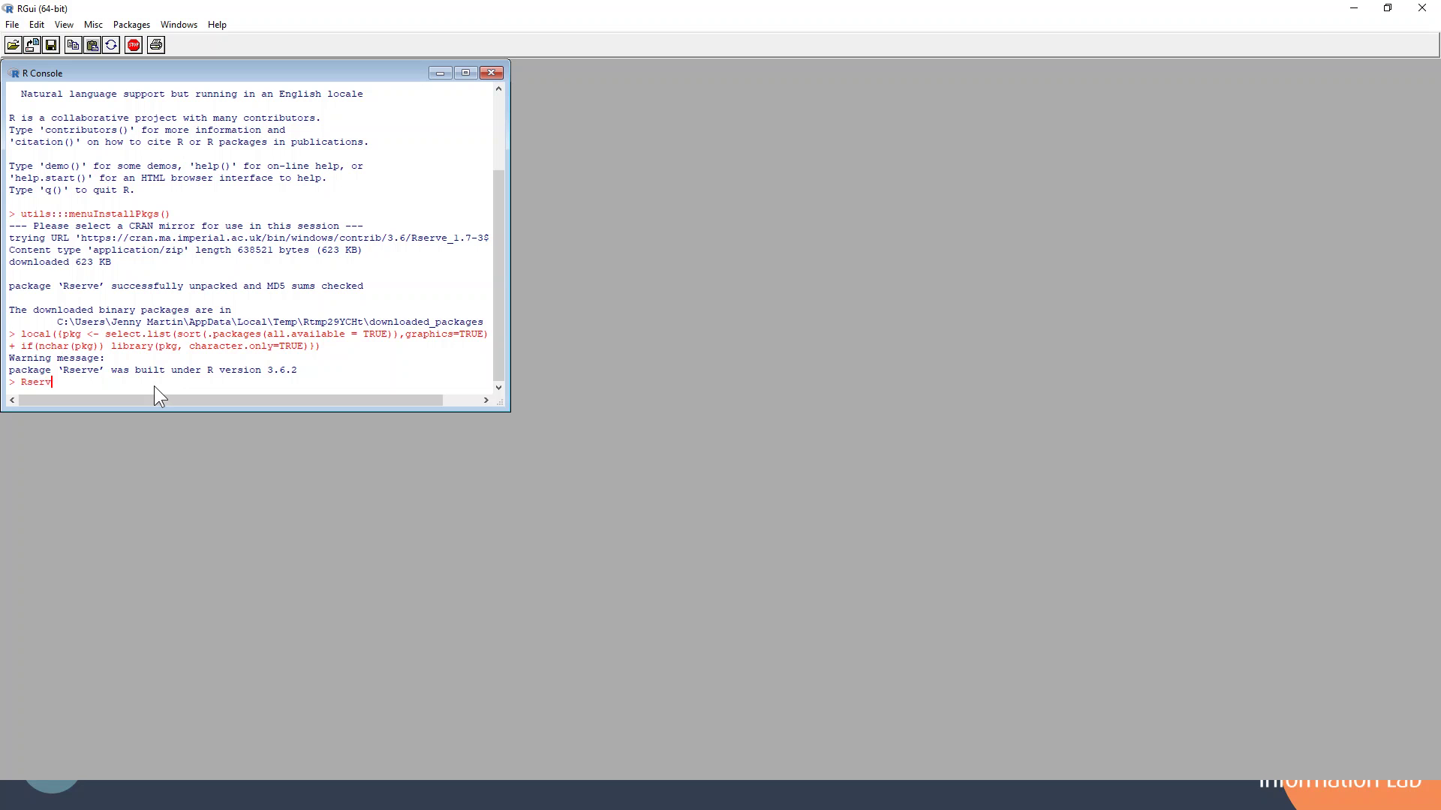
type("e()")
key("Return")
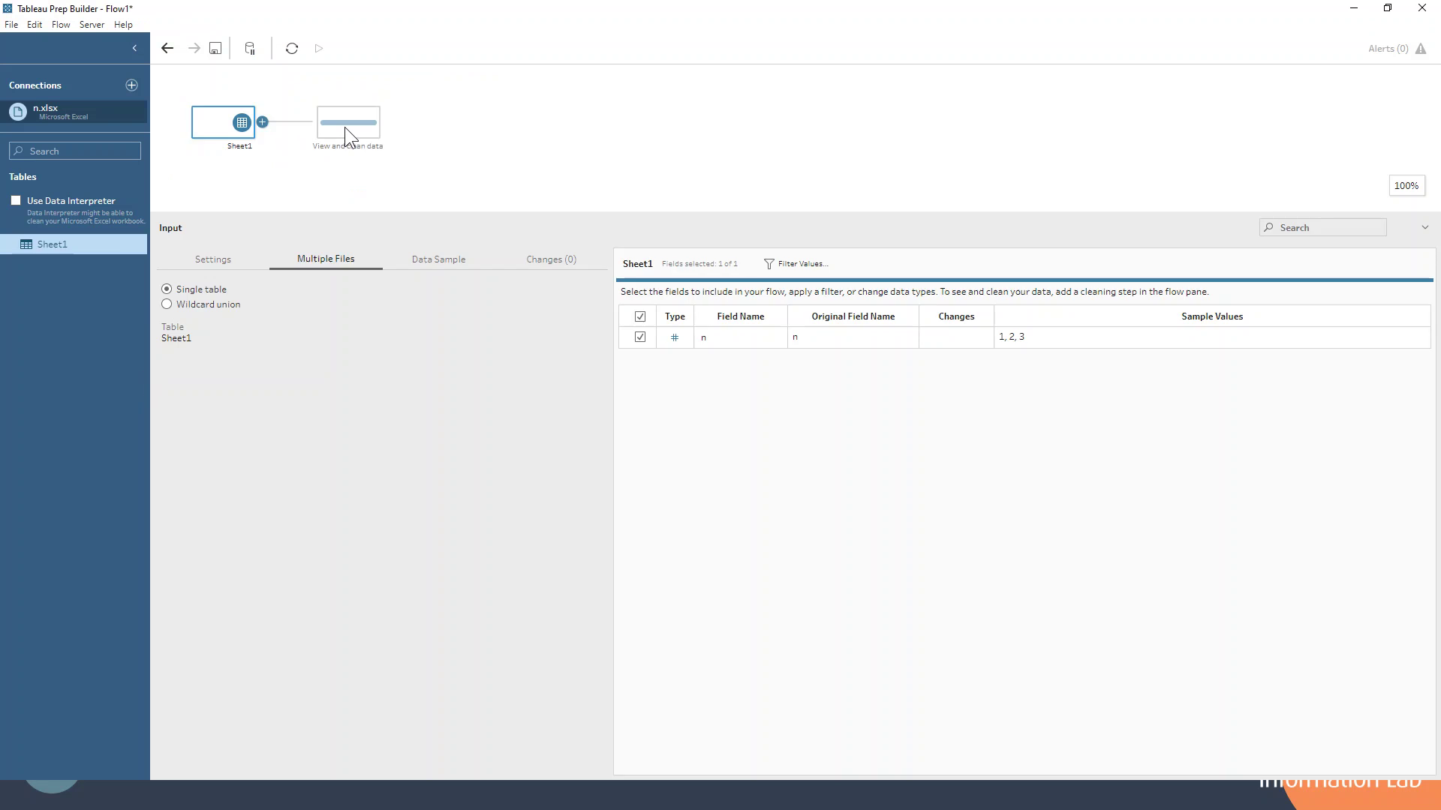
Add a Clean step after Sheet1, then a Script step after Clean 1
left_click(348, 126)
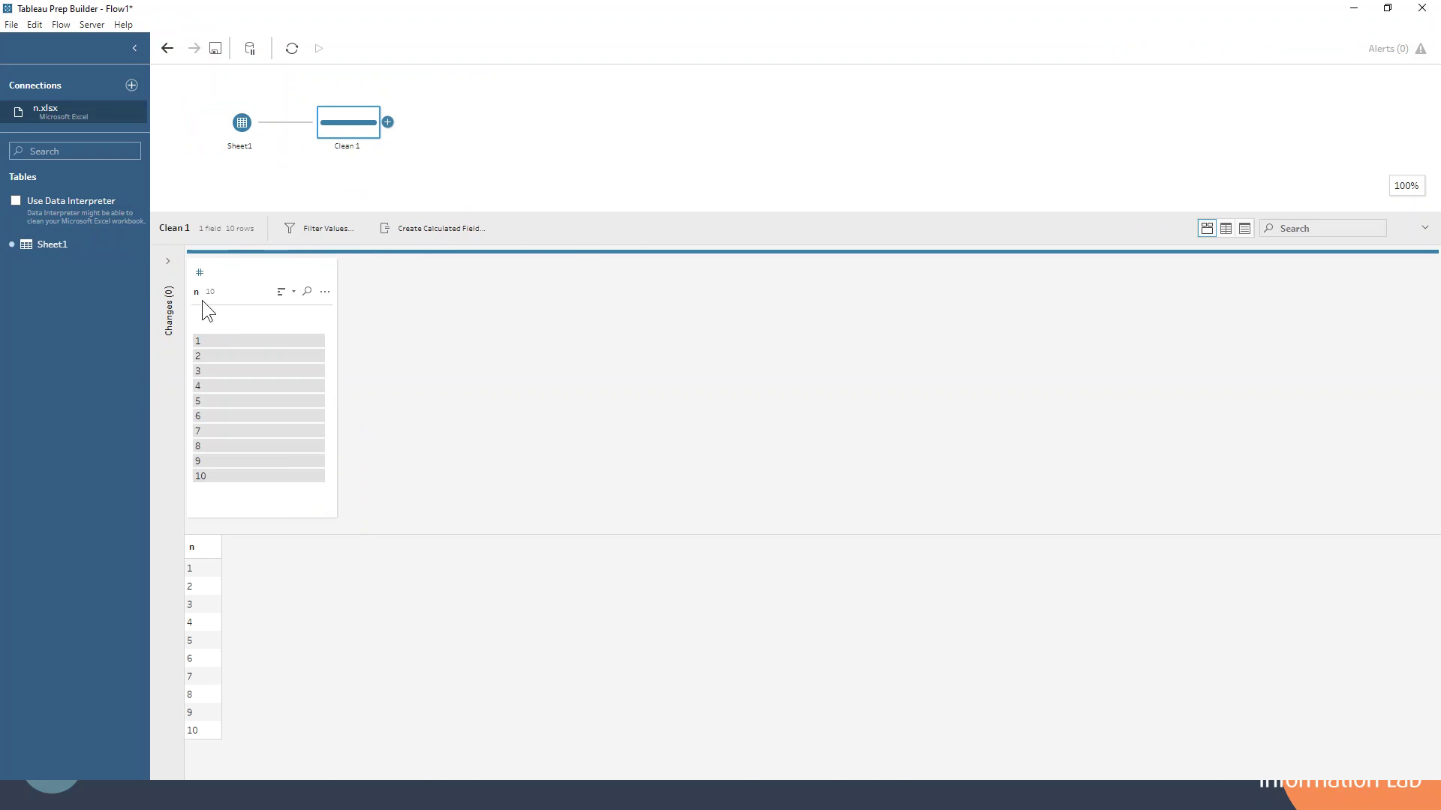
left_click(388, 123)
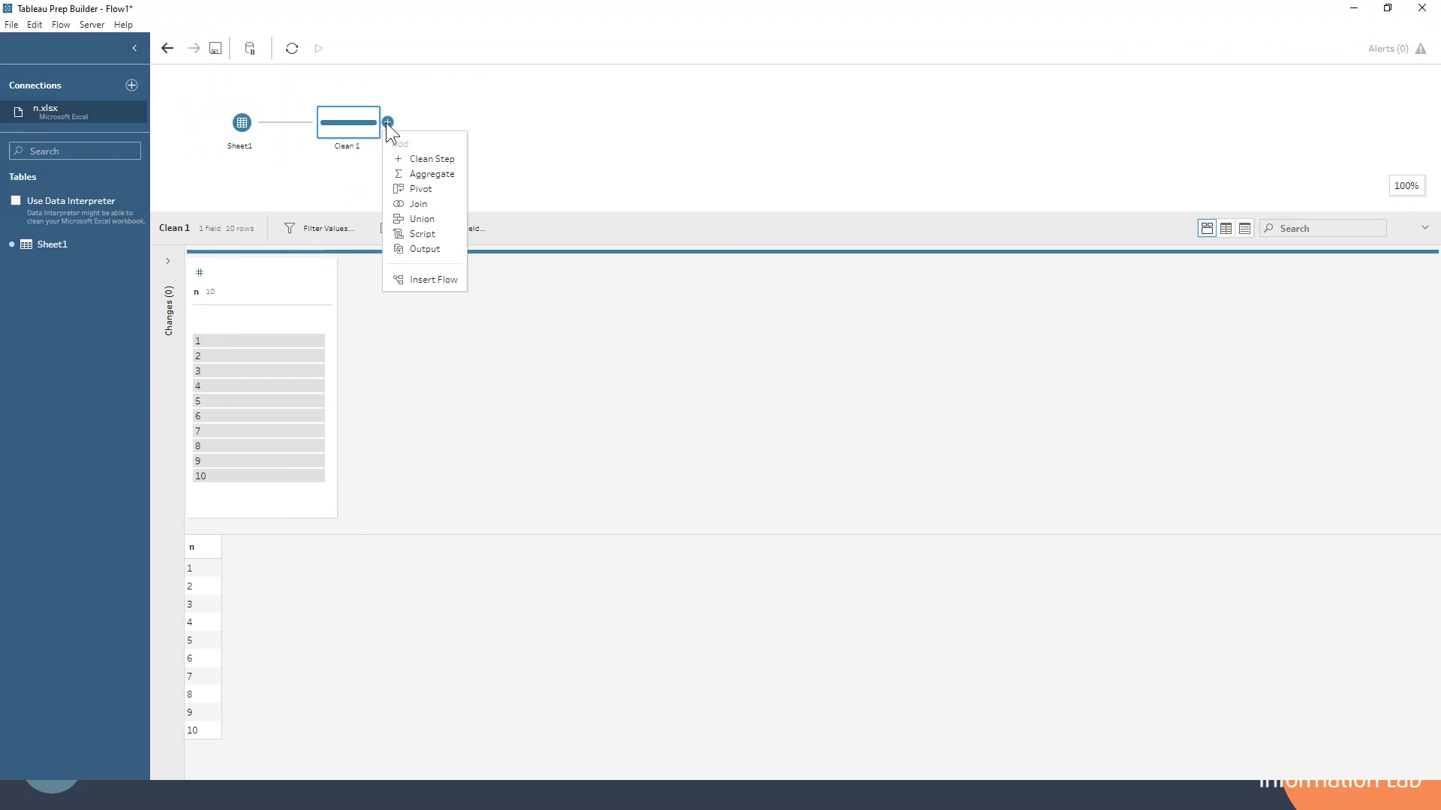
left_click(426, 232)
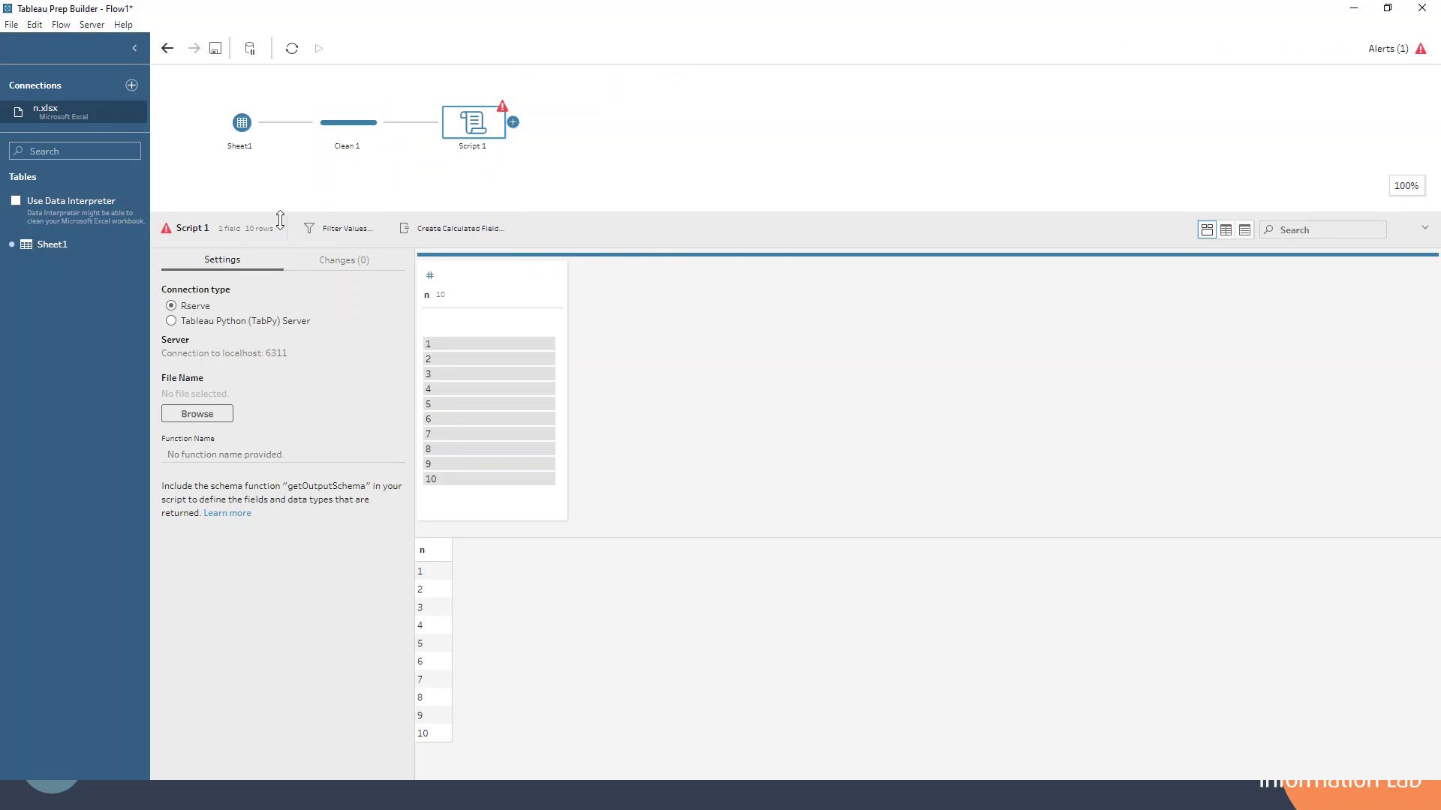
left_click(1383, 49)
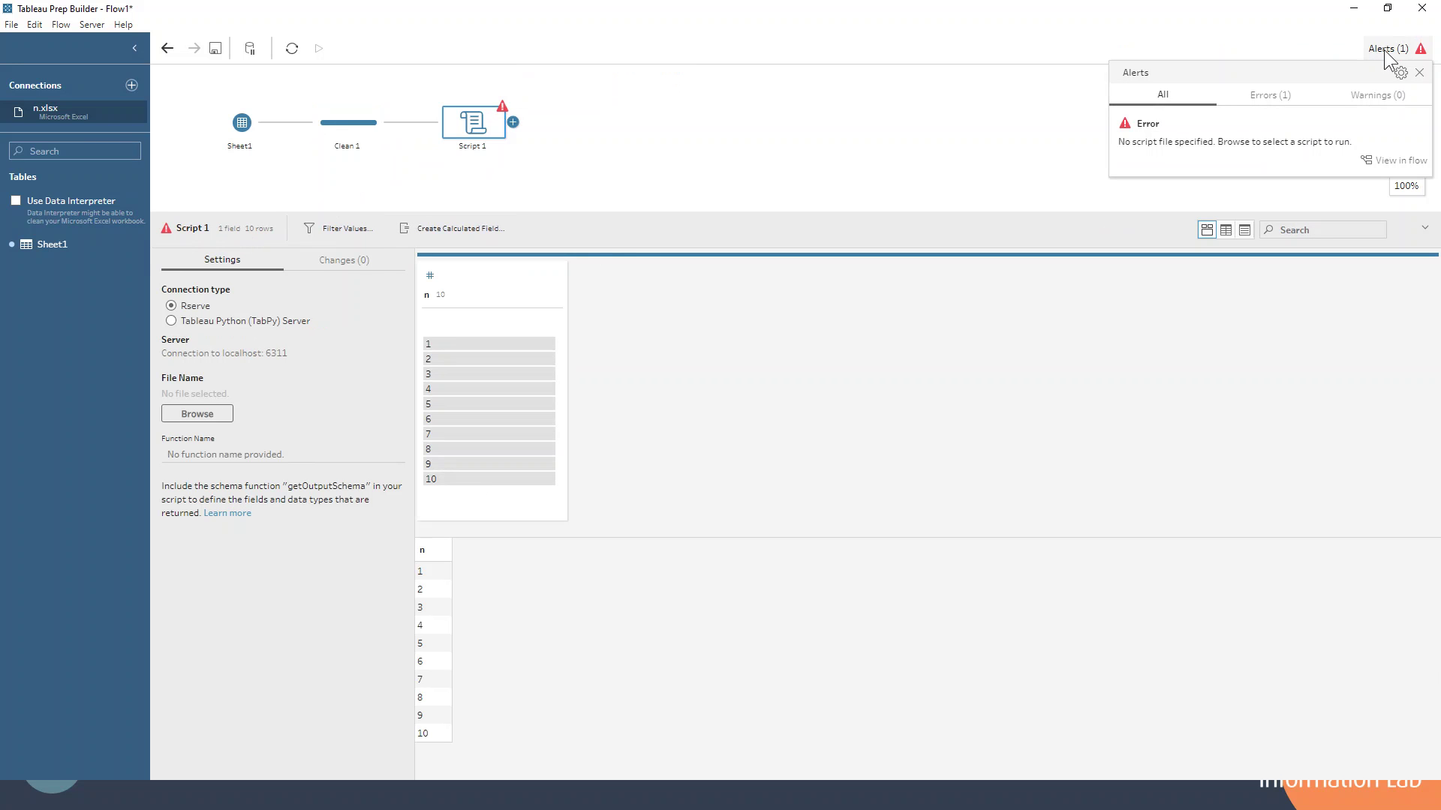
left_click(1384, 49)
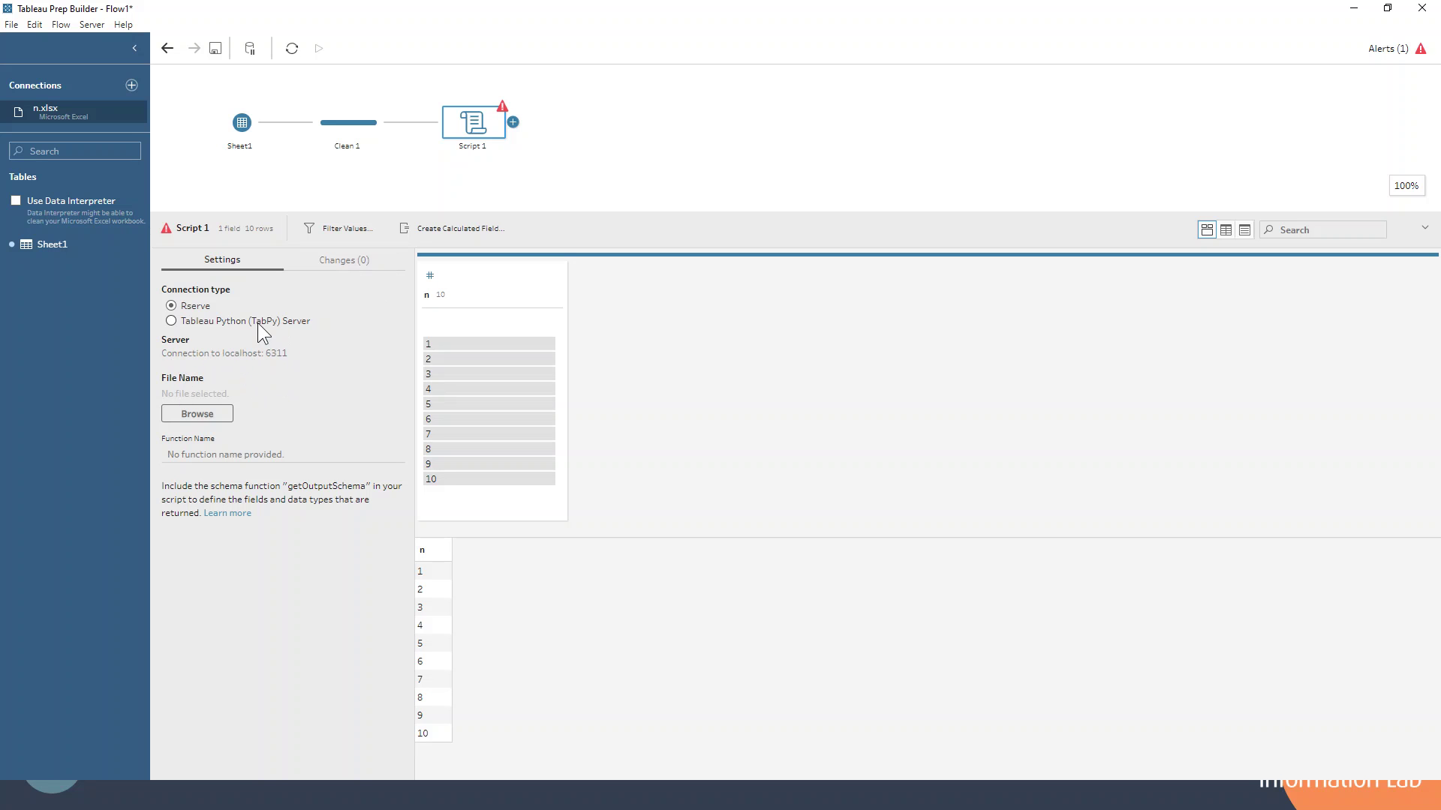
left_click(171, 321)
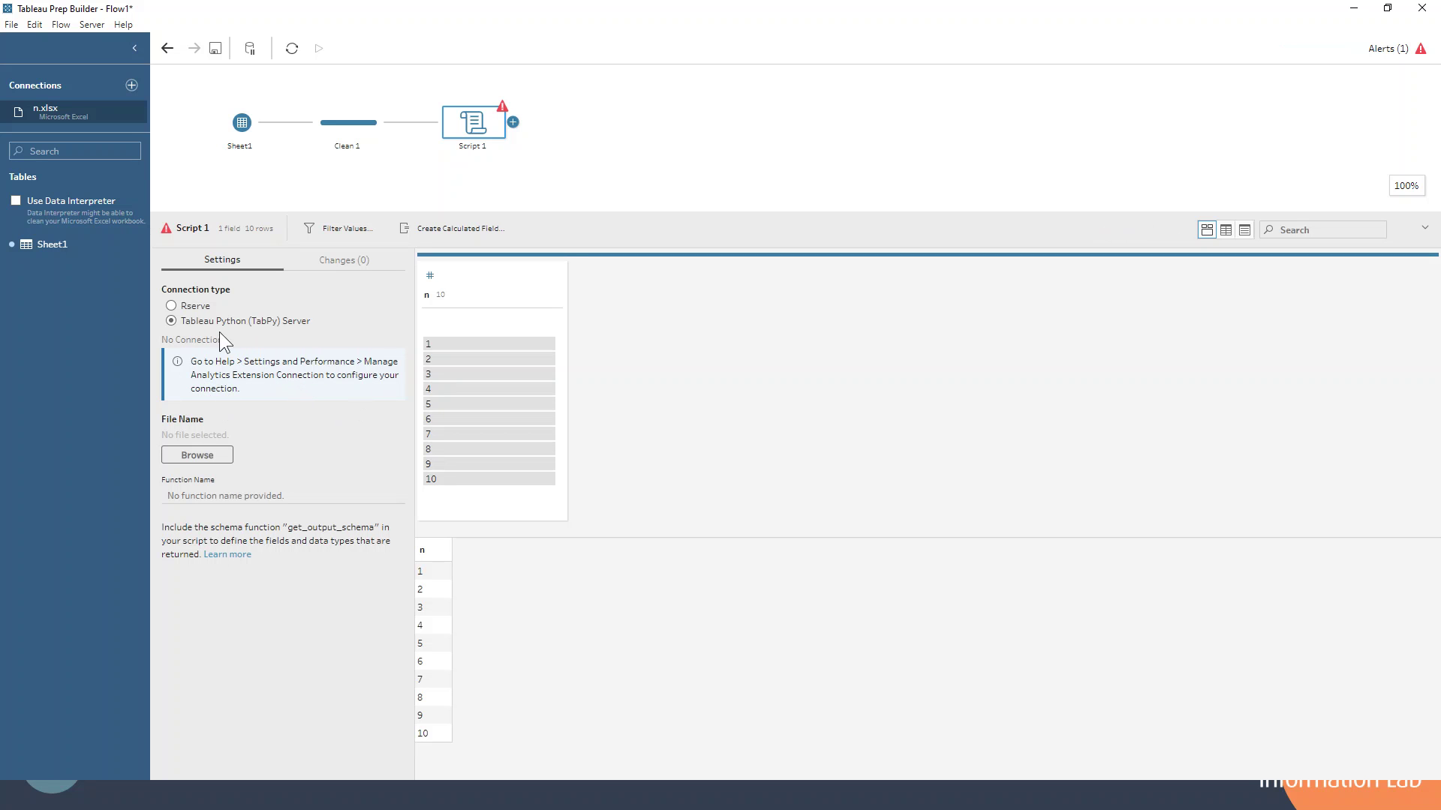
left_click(171, 307)
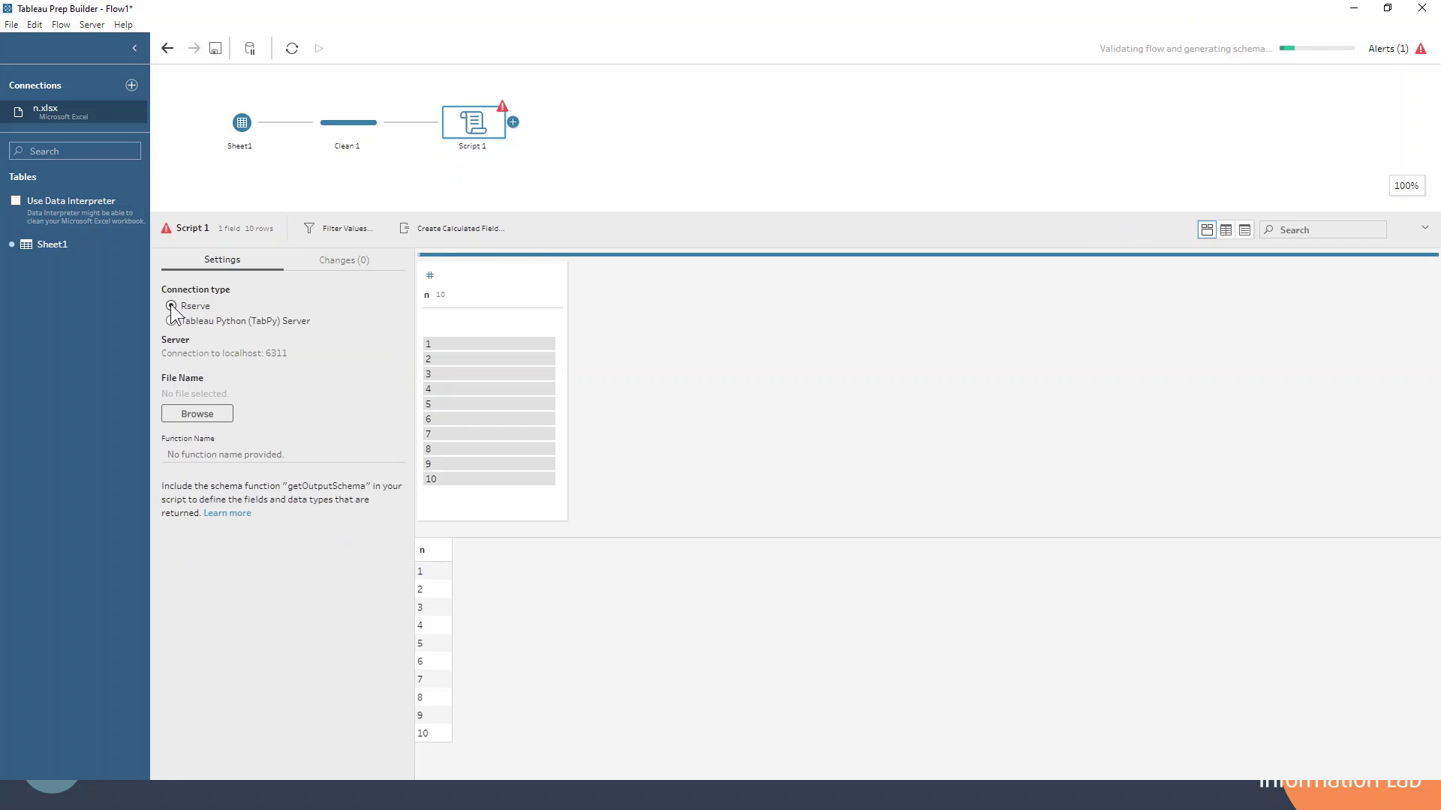
Sign in to the Rserve analytics extension connection at localhost, port 6311
left_click(123, 25)
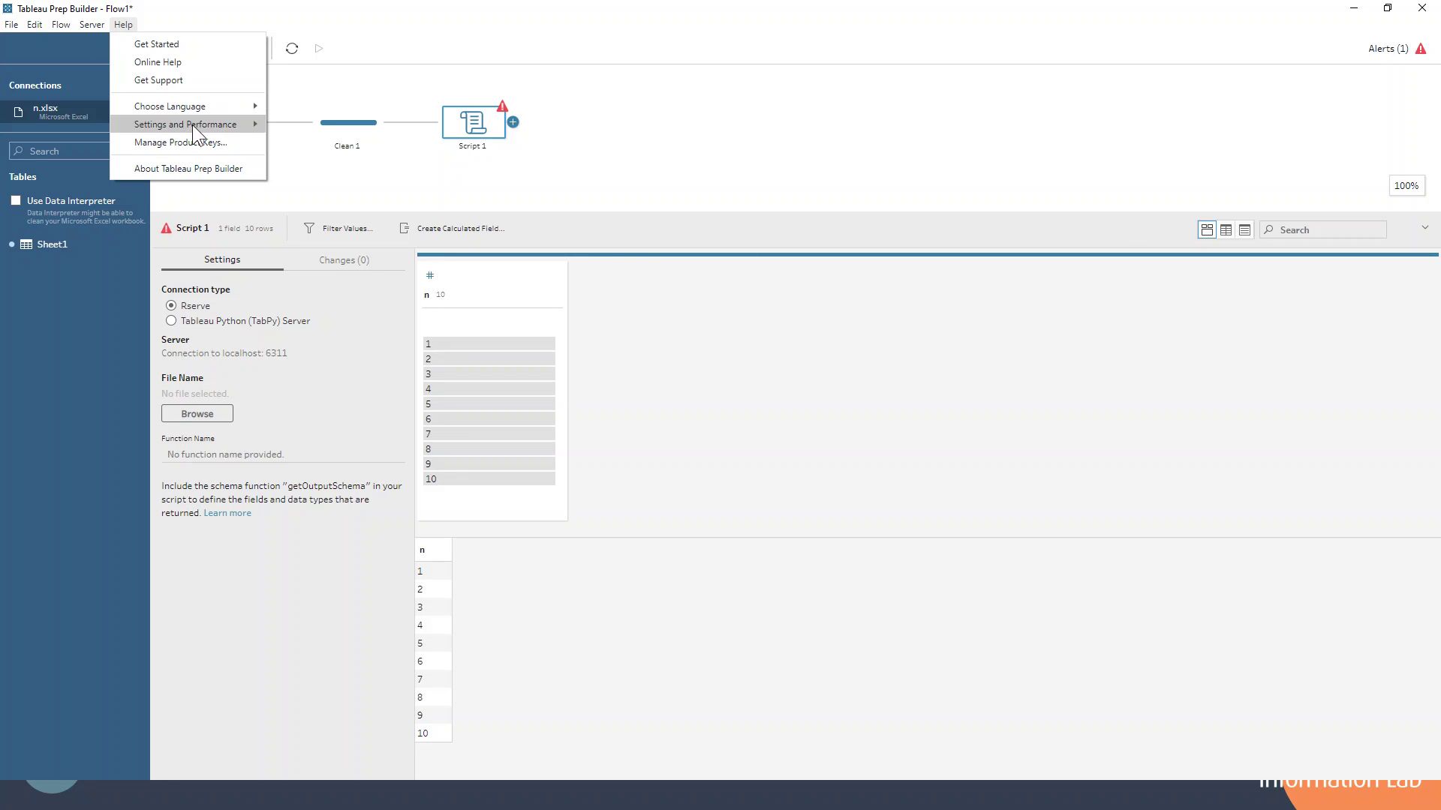
mouse_move(192, 124)
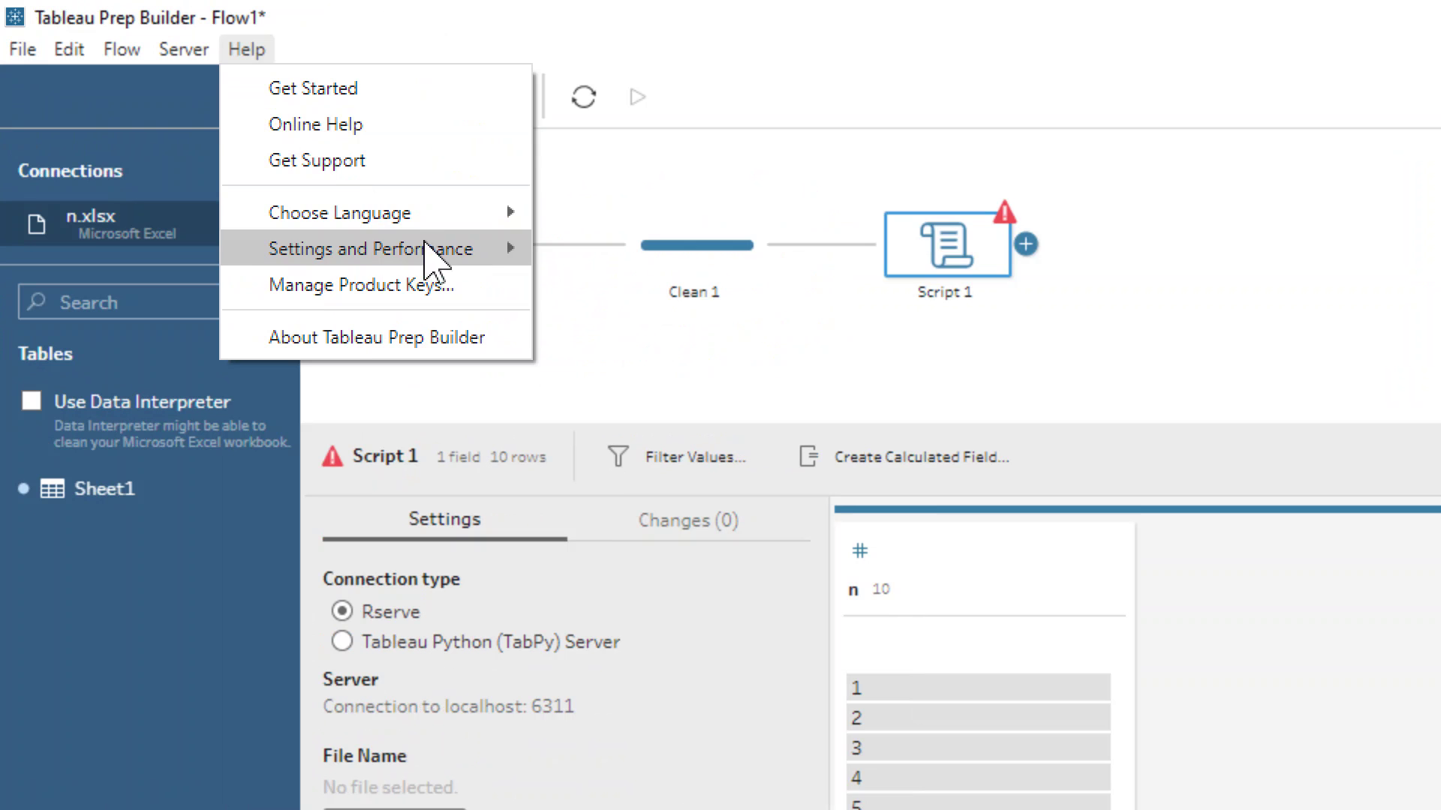
mouse_move(425, 250)
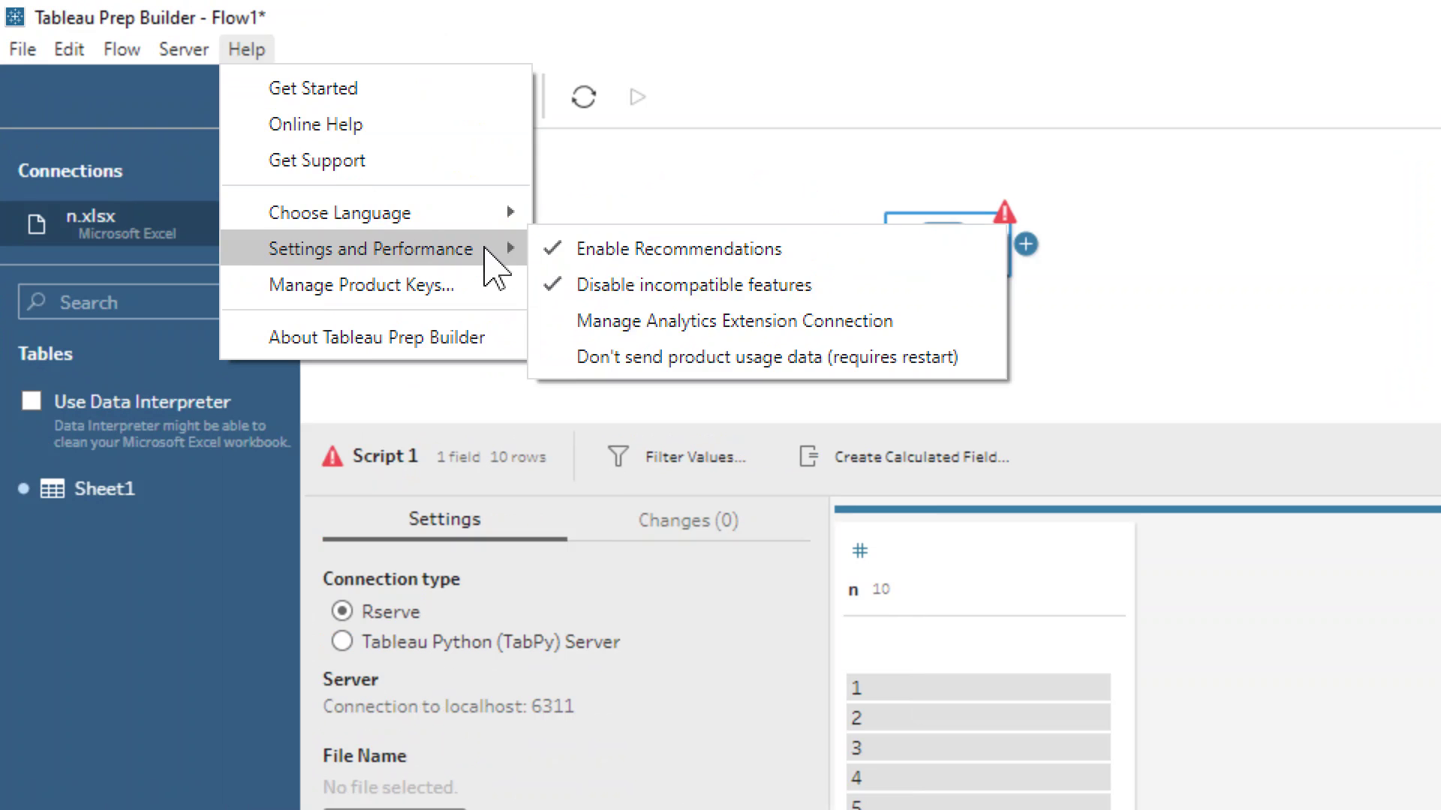
left_click(634, 323)
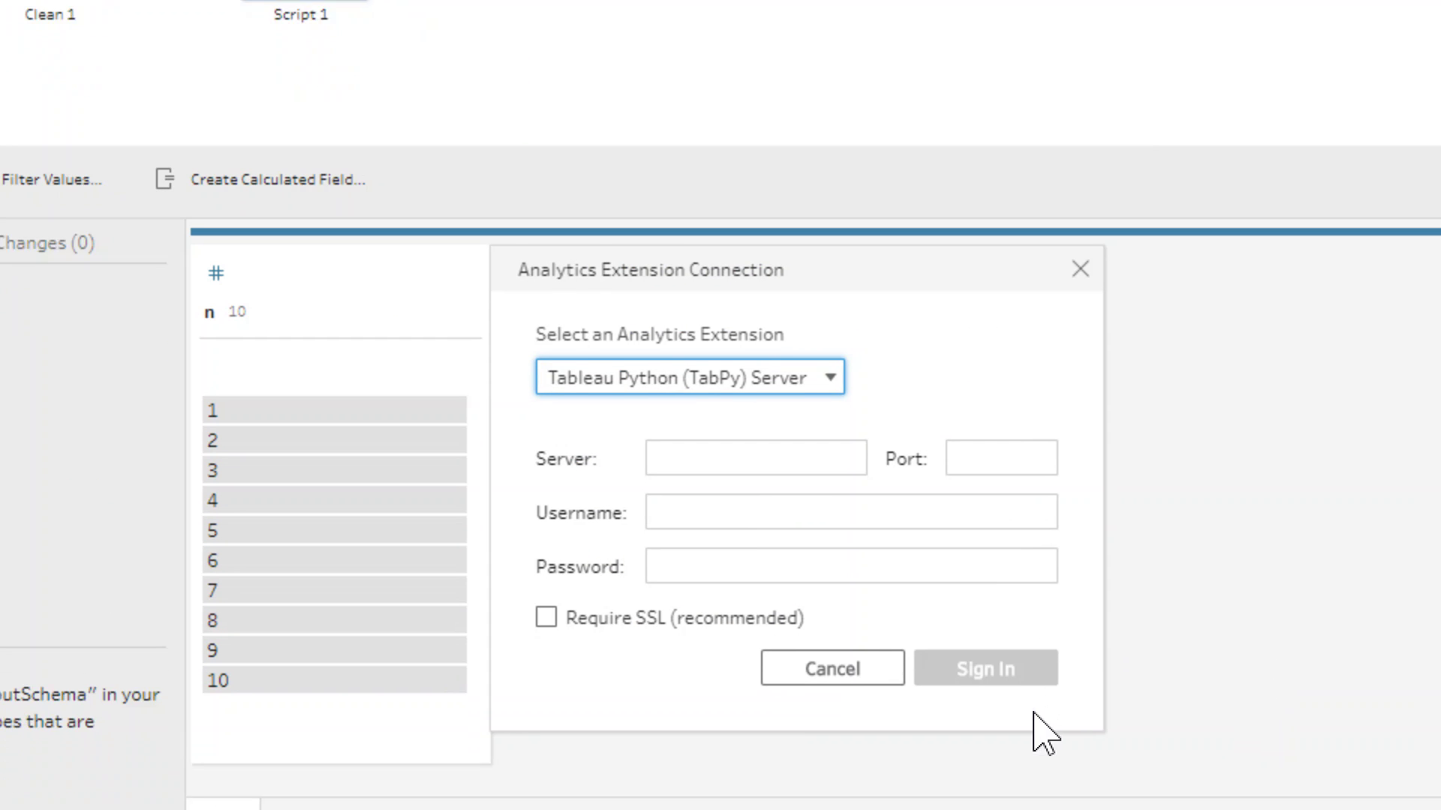
left_click(671, 347)
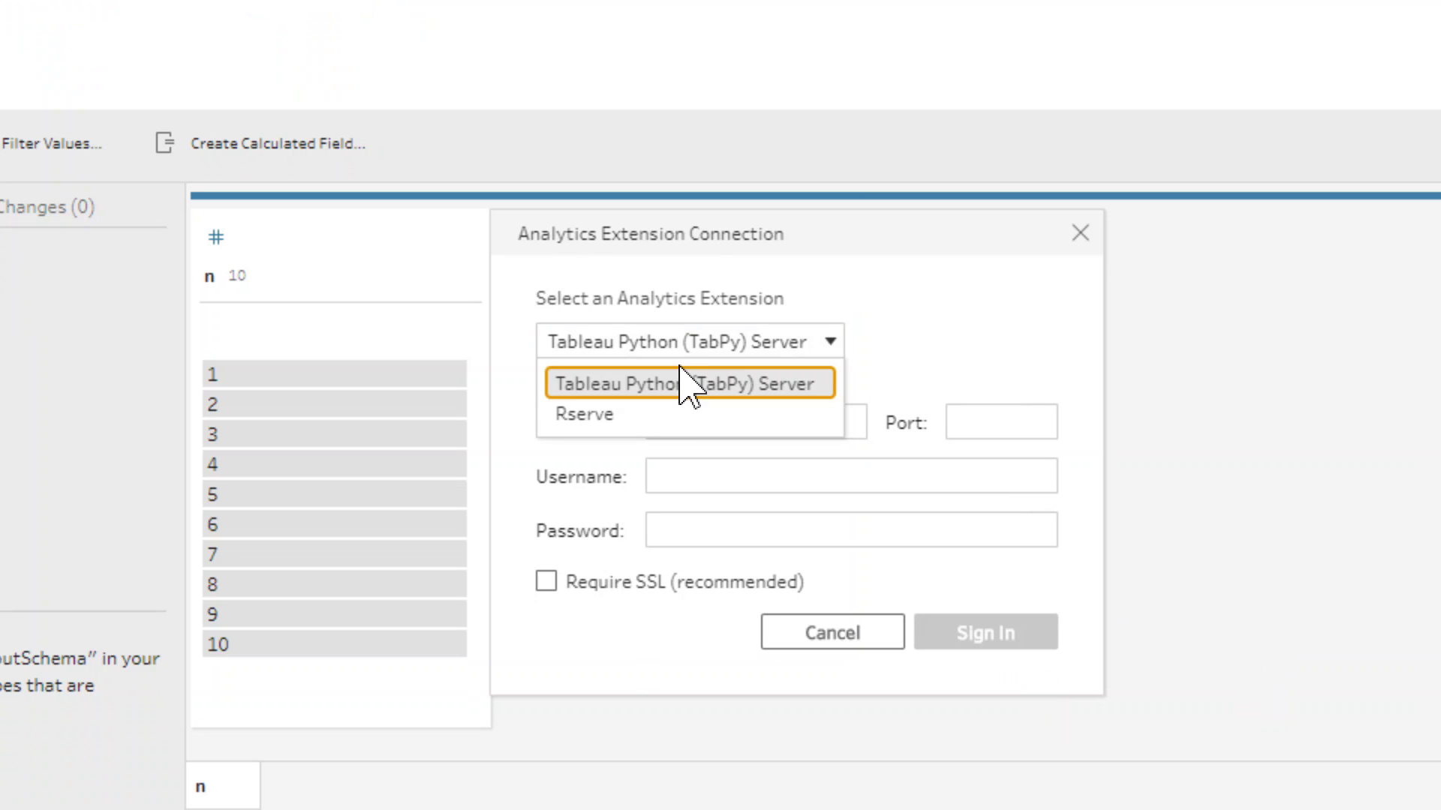
left_click(696, 412)
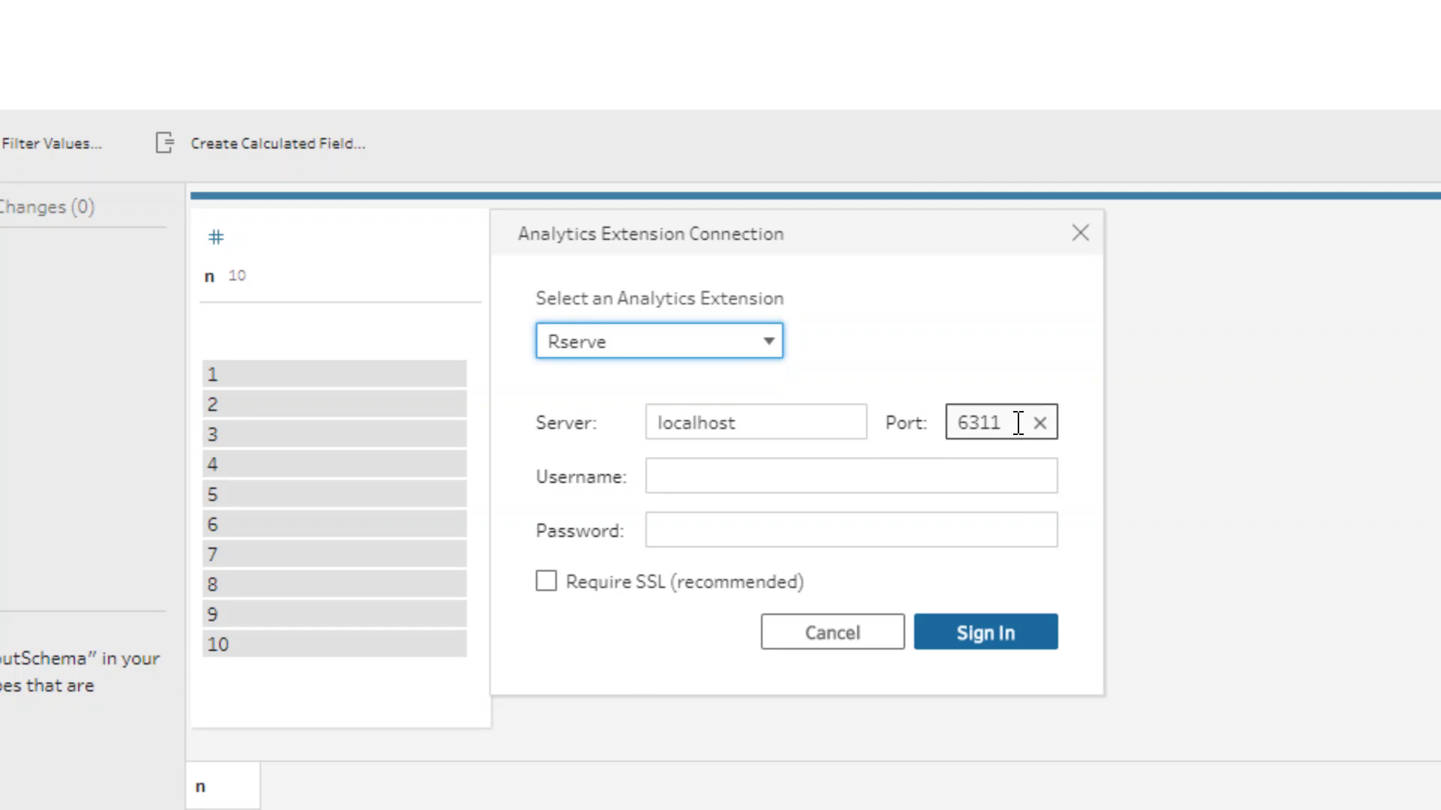
left_click(985, 632)
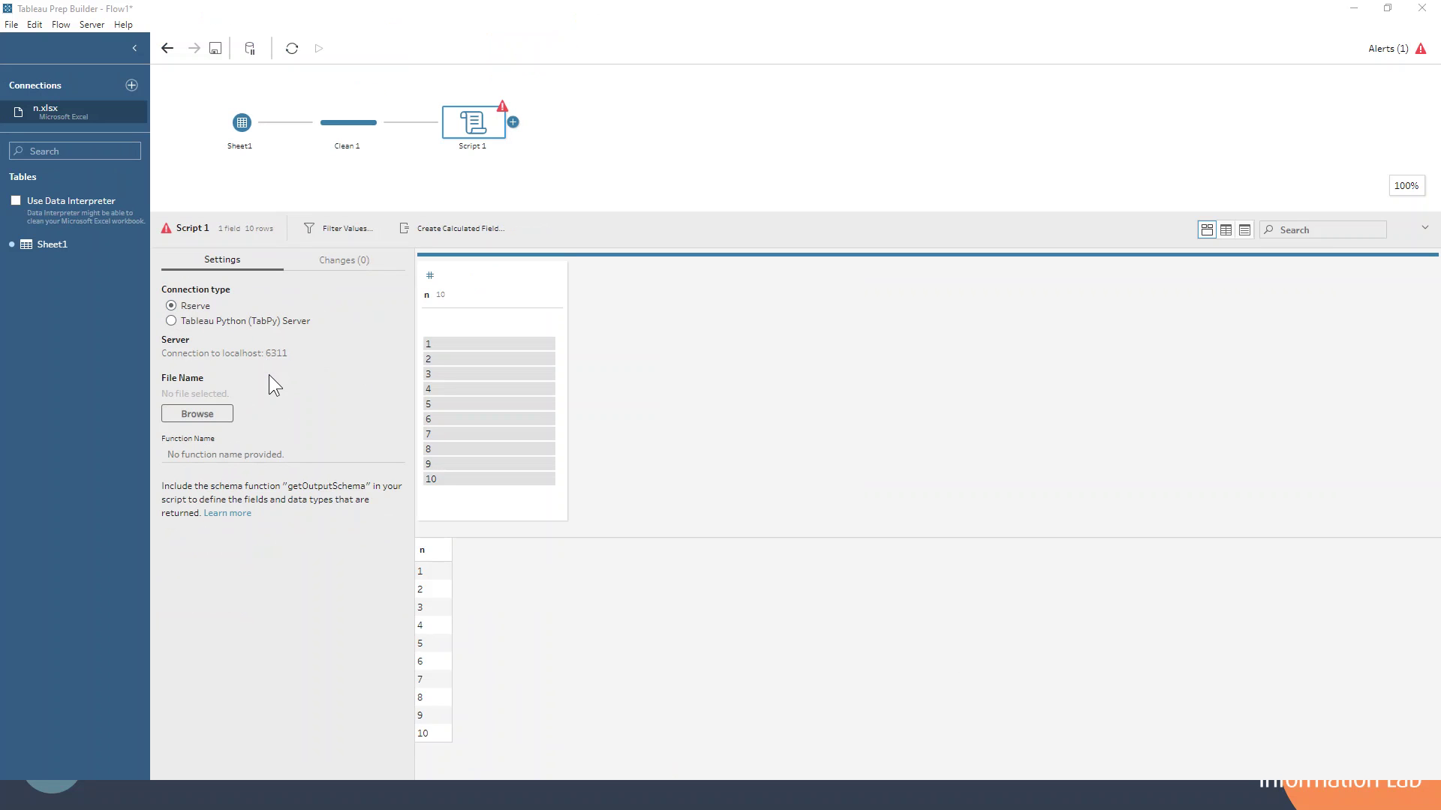
In RGui, open Multiply.R to review its multiply function returning 2*n, then return to Tableau Prep
key("alt+Tab")
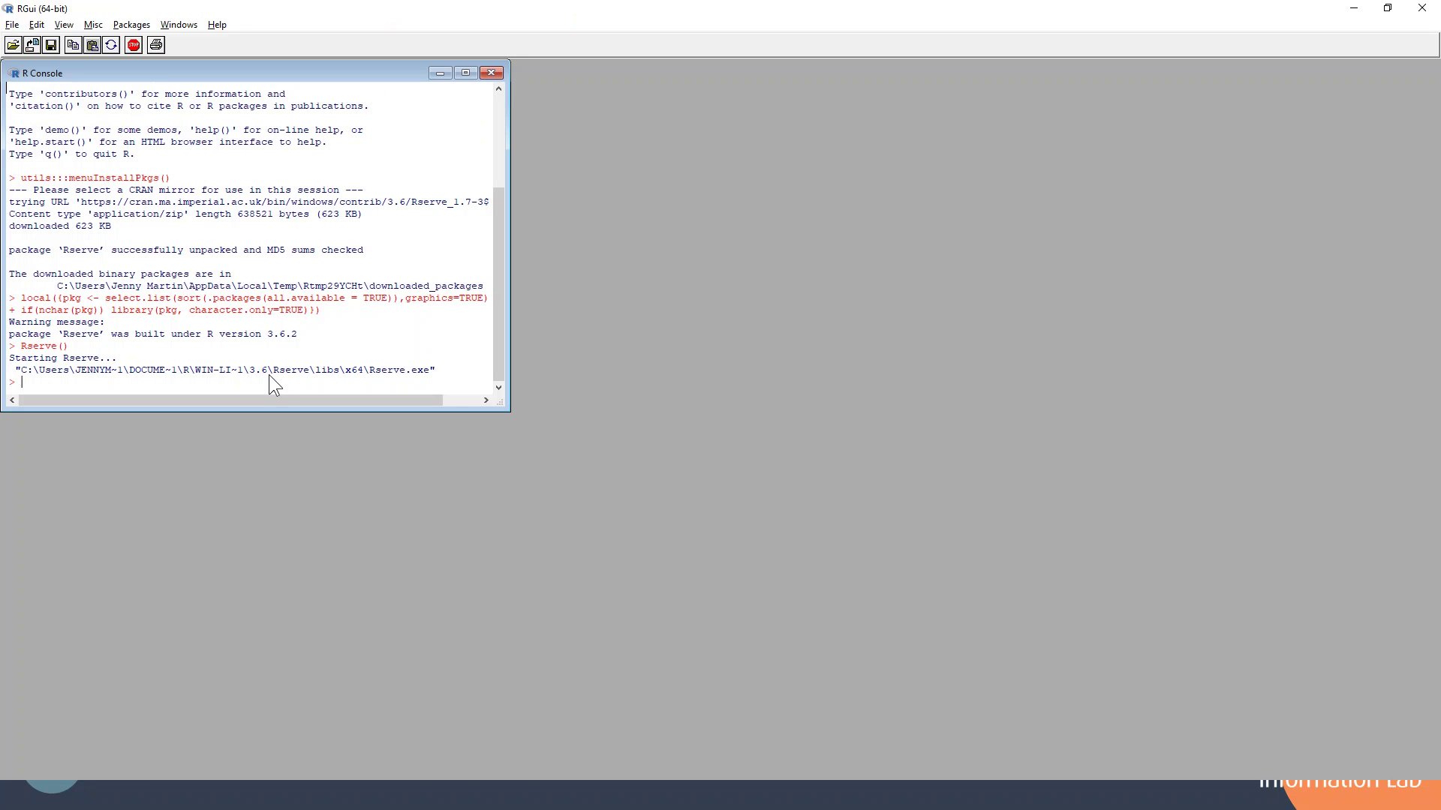
left_click(12, 25)
left_click(48, 59)
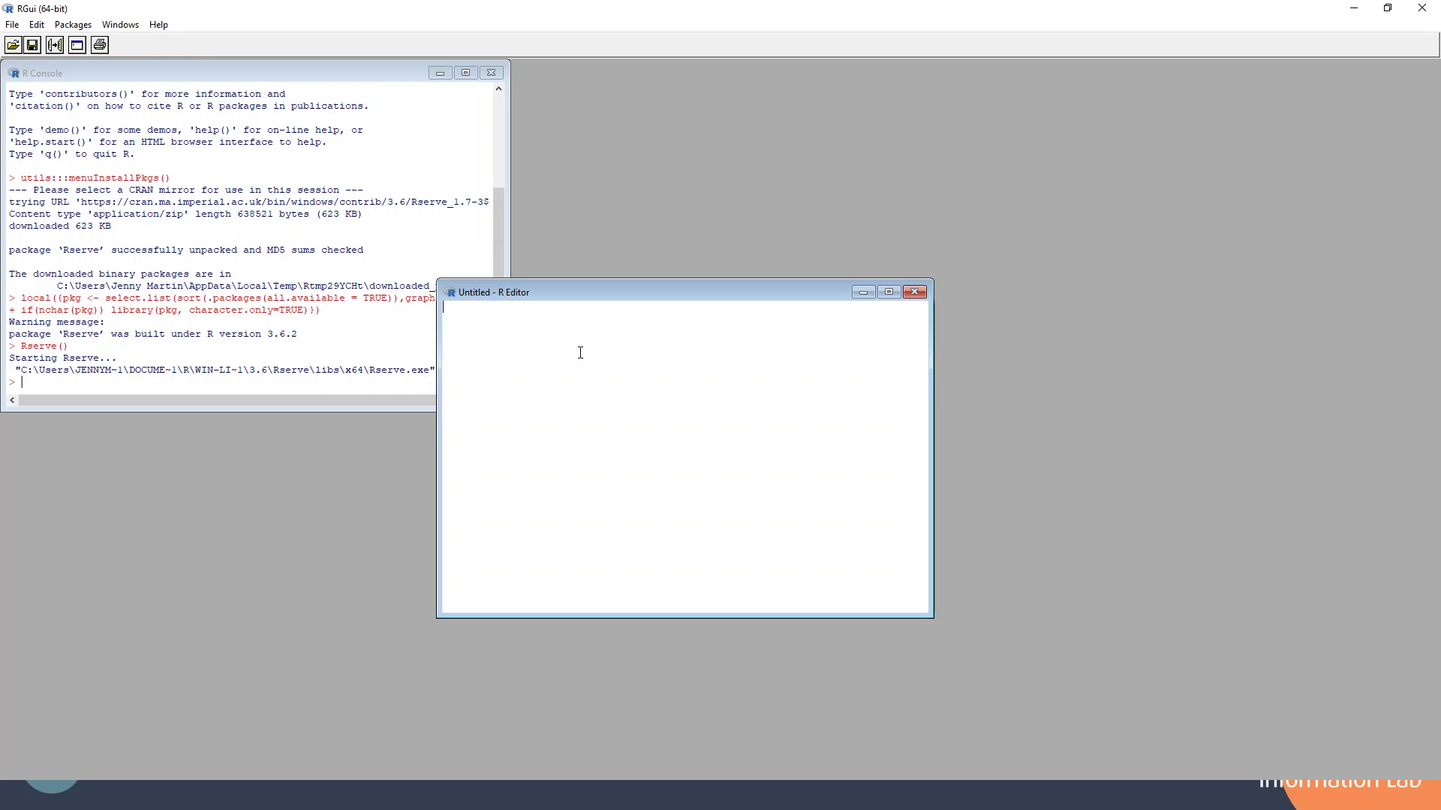
left_click(915, 293)
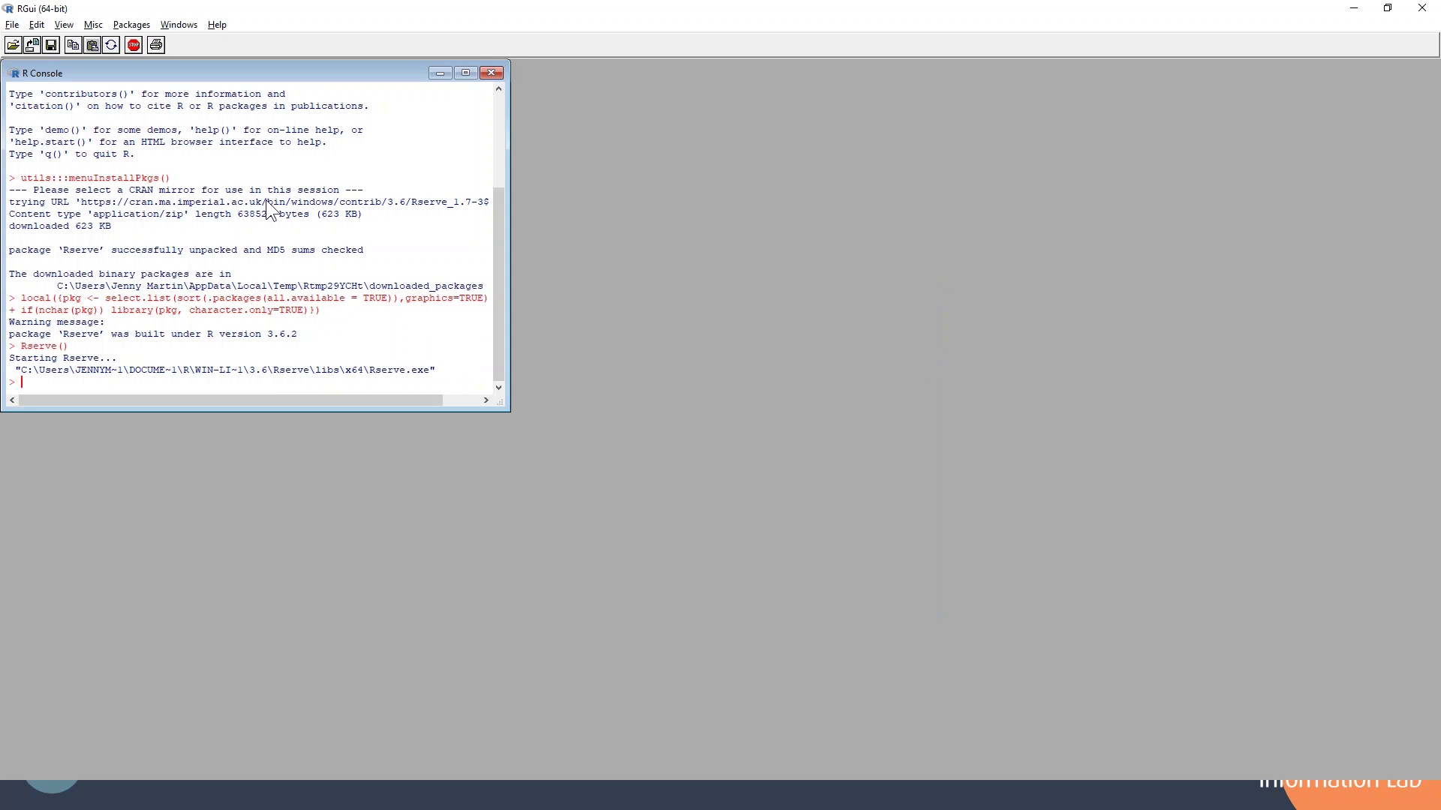
left_click(13, 44)
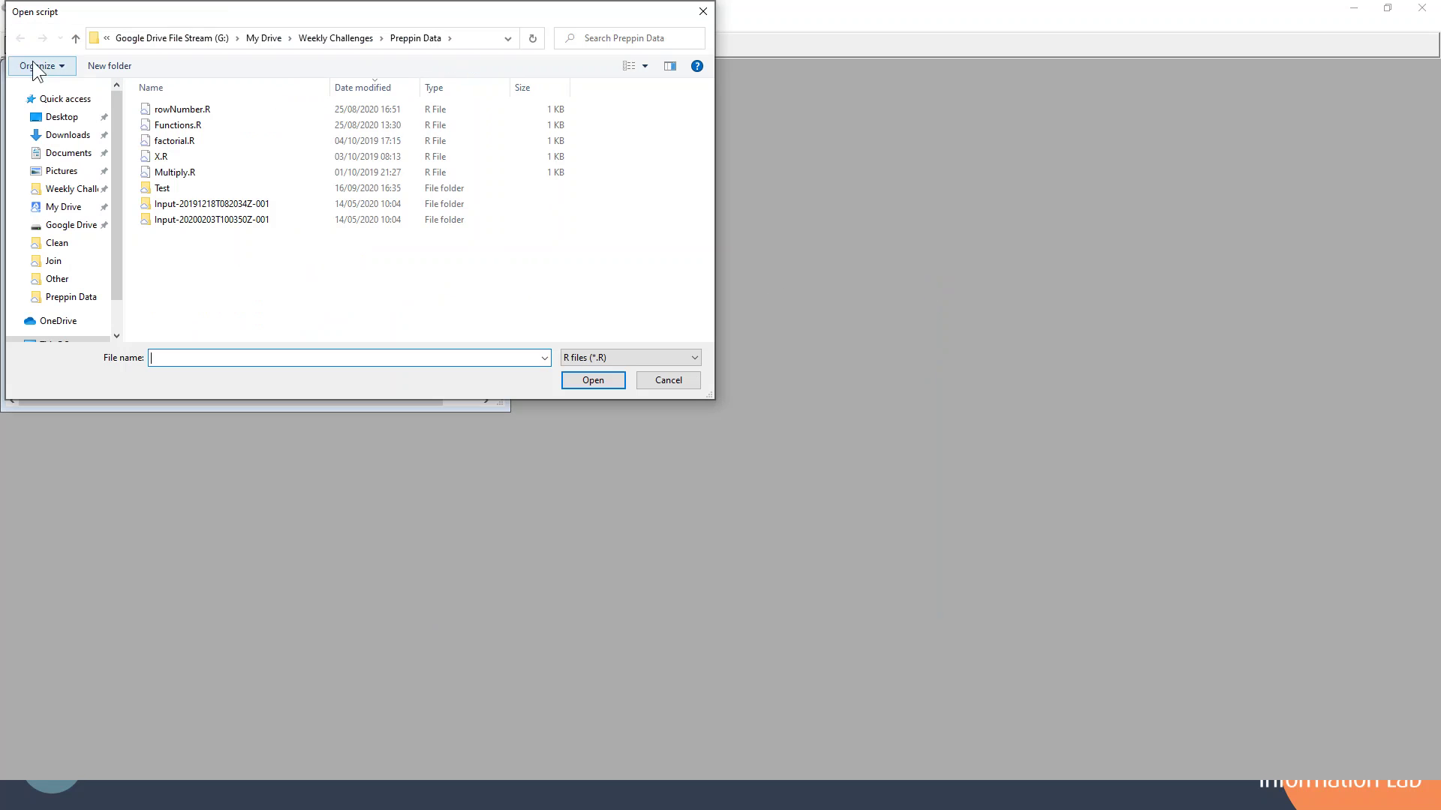
double_click(186, 173)
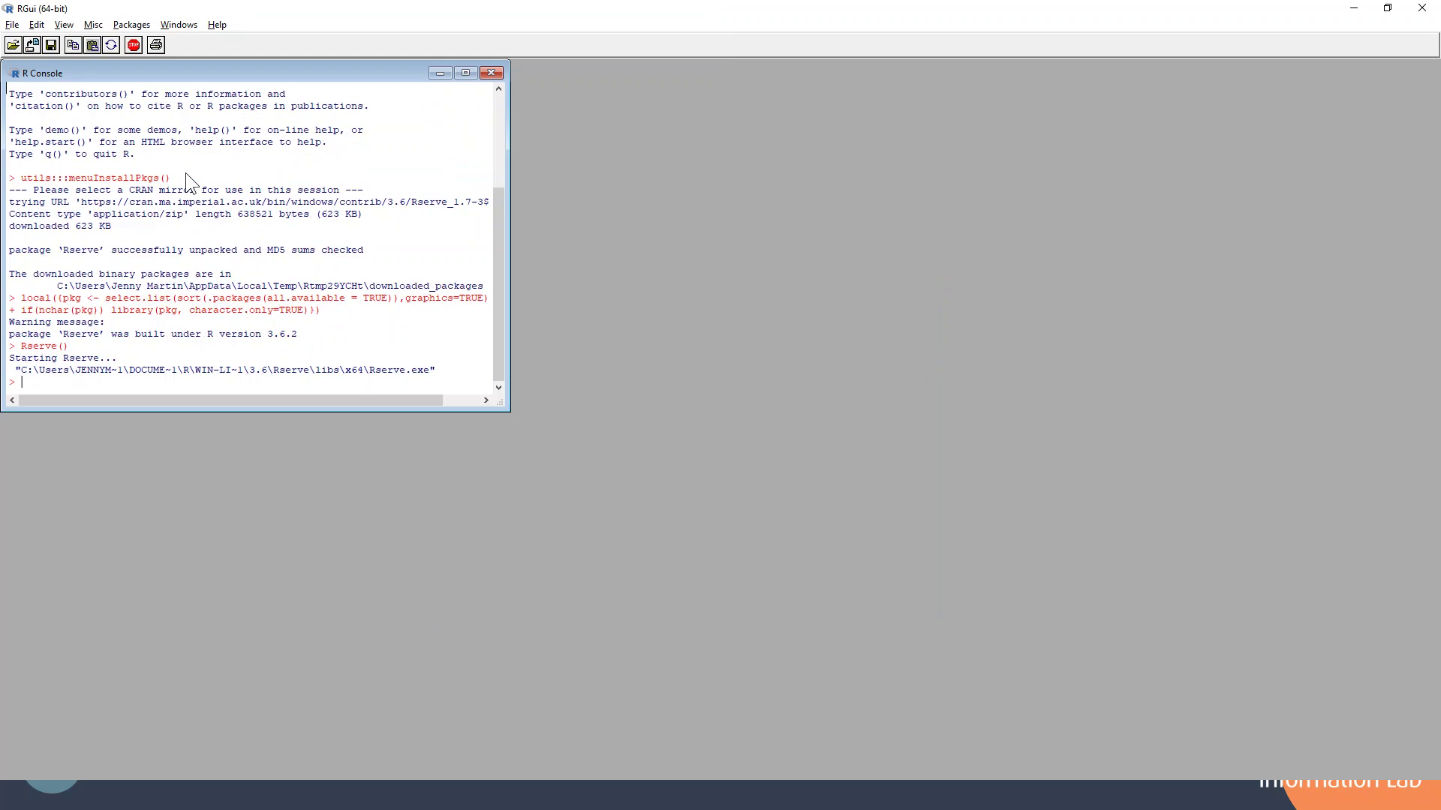
left_click(643, 287)
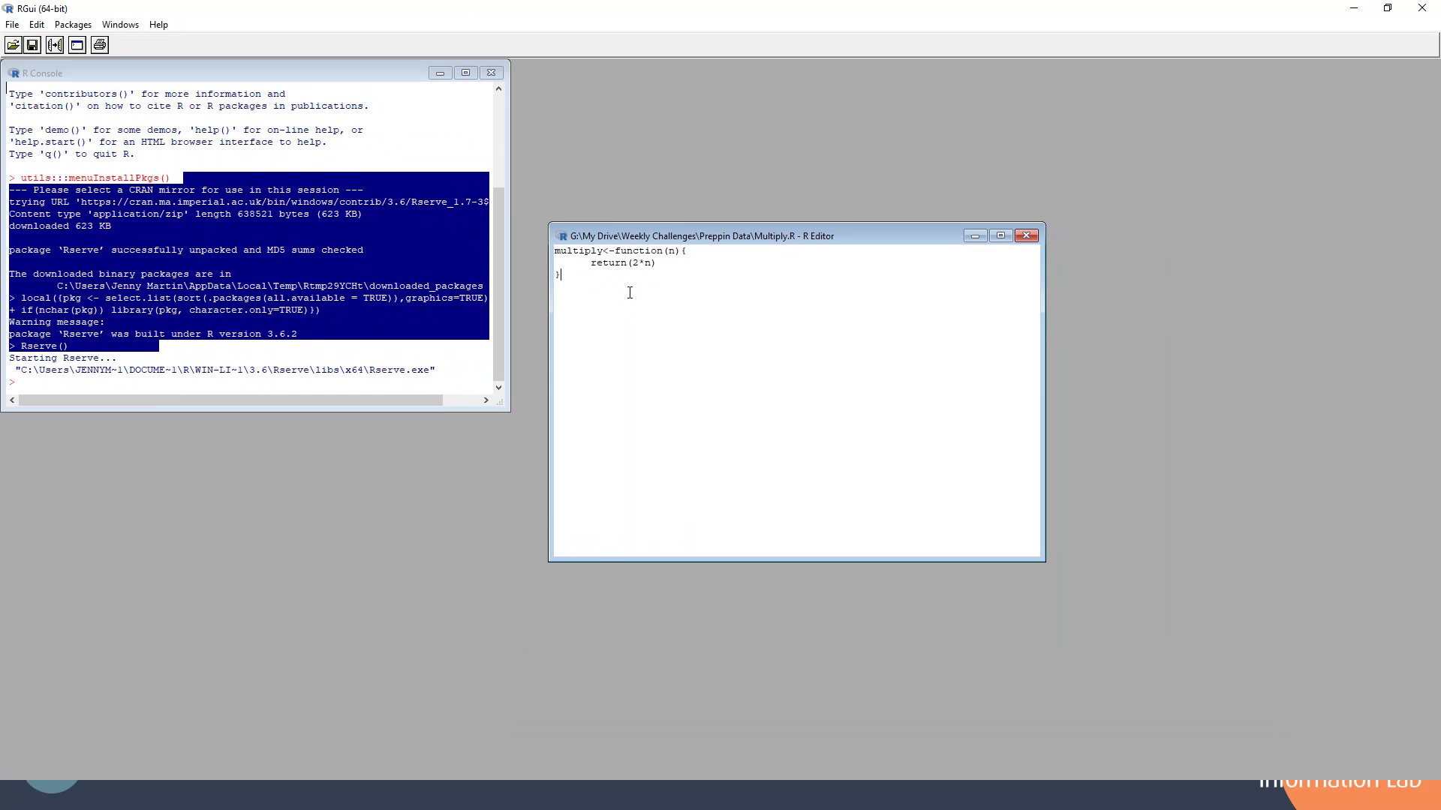
key("alt+Tab")
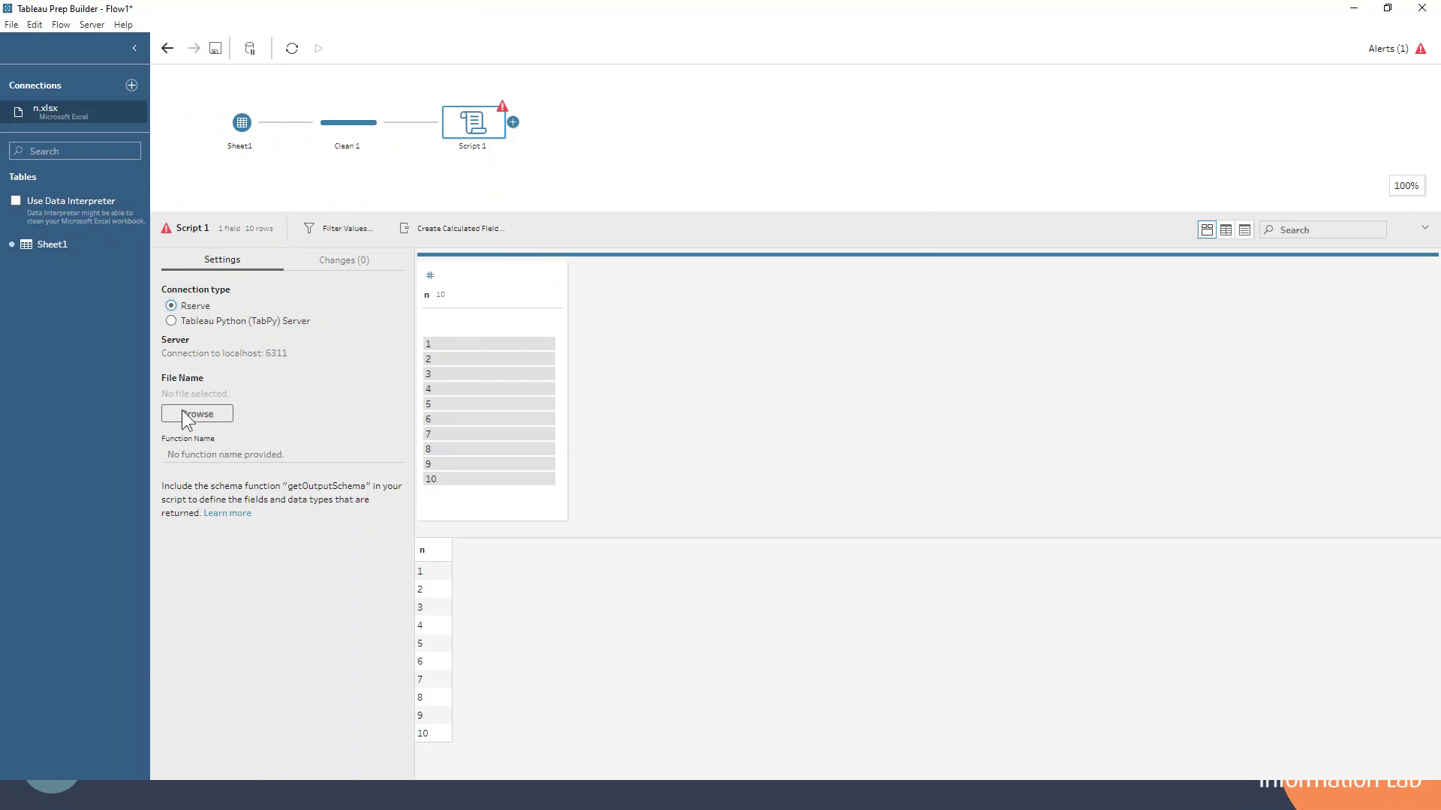
Point Script 1 at the file Multiply.R and set its function name to multiply
left_click(196, 414)
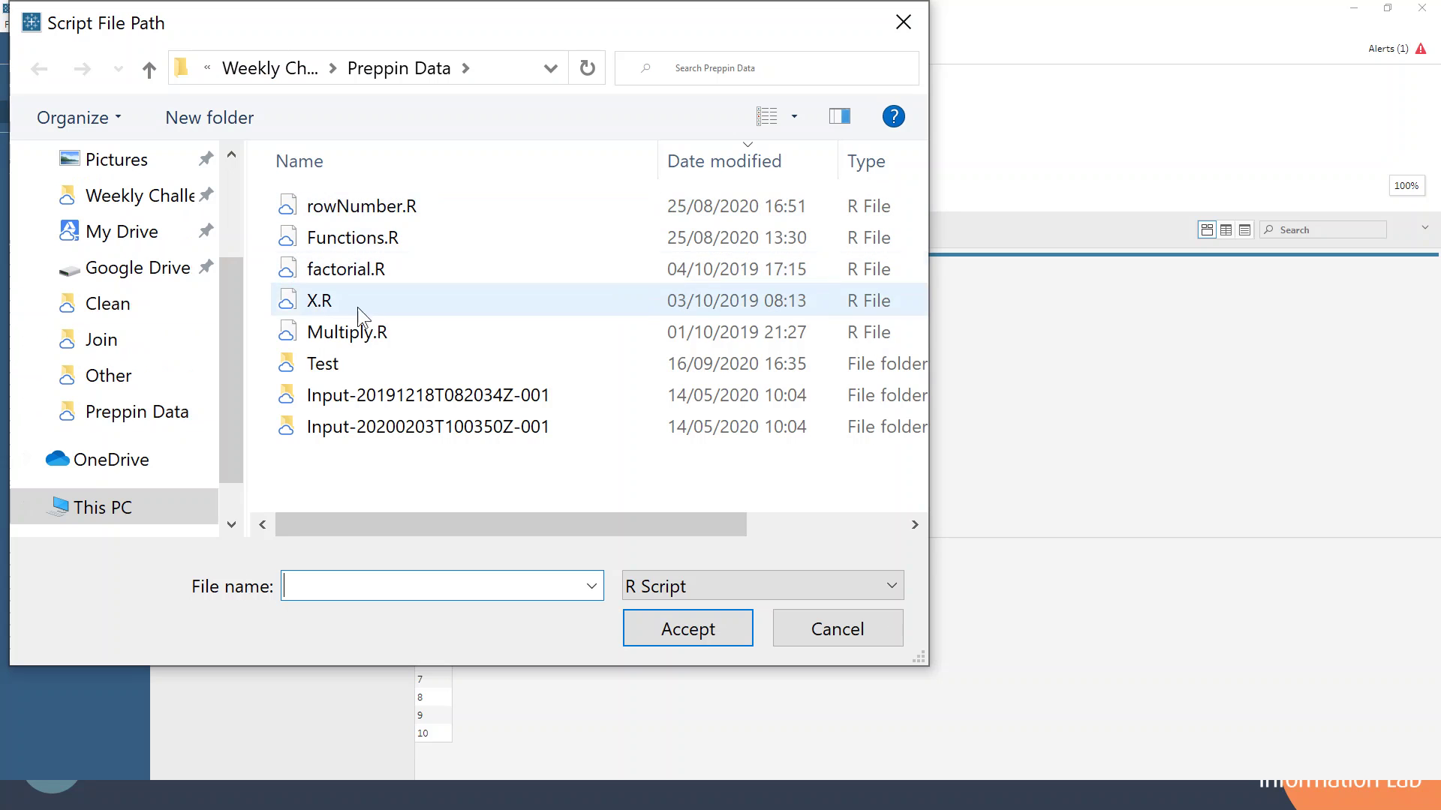
double_click(369, 333)
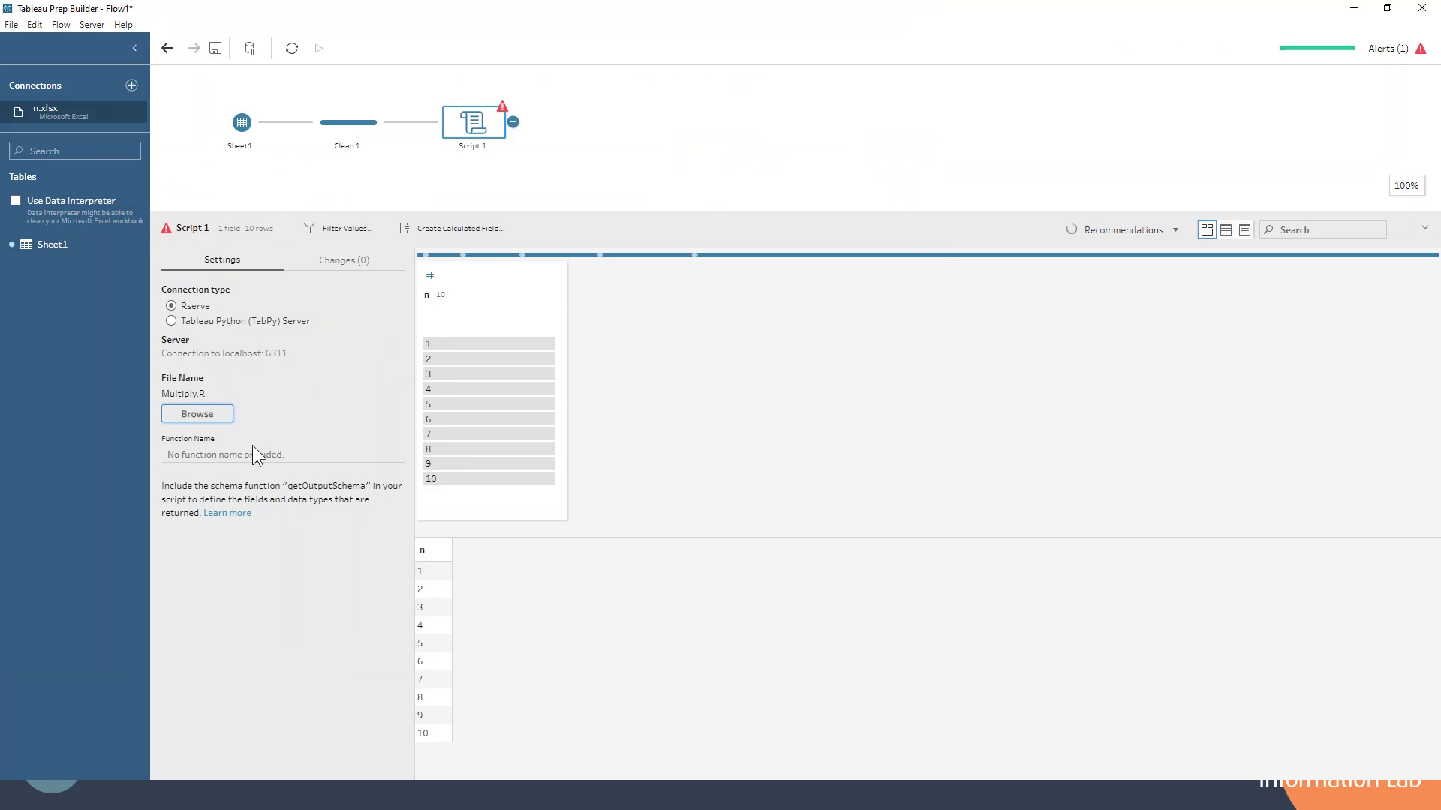
left_click(234, 453)
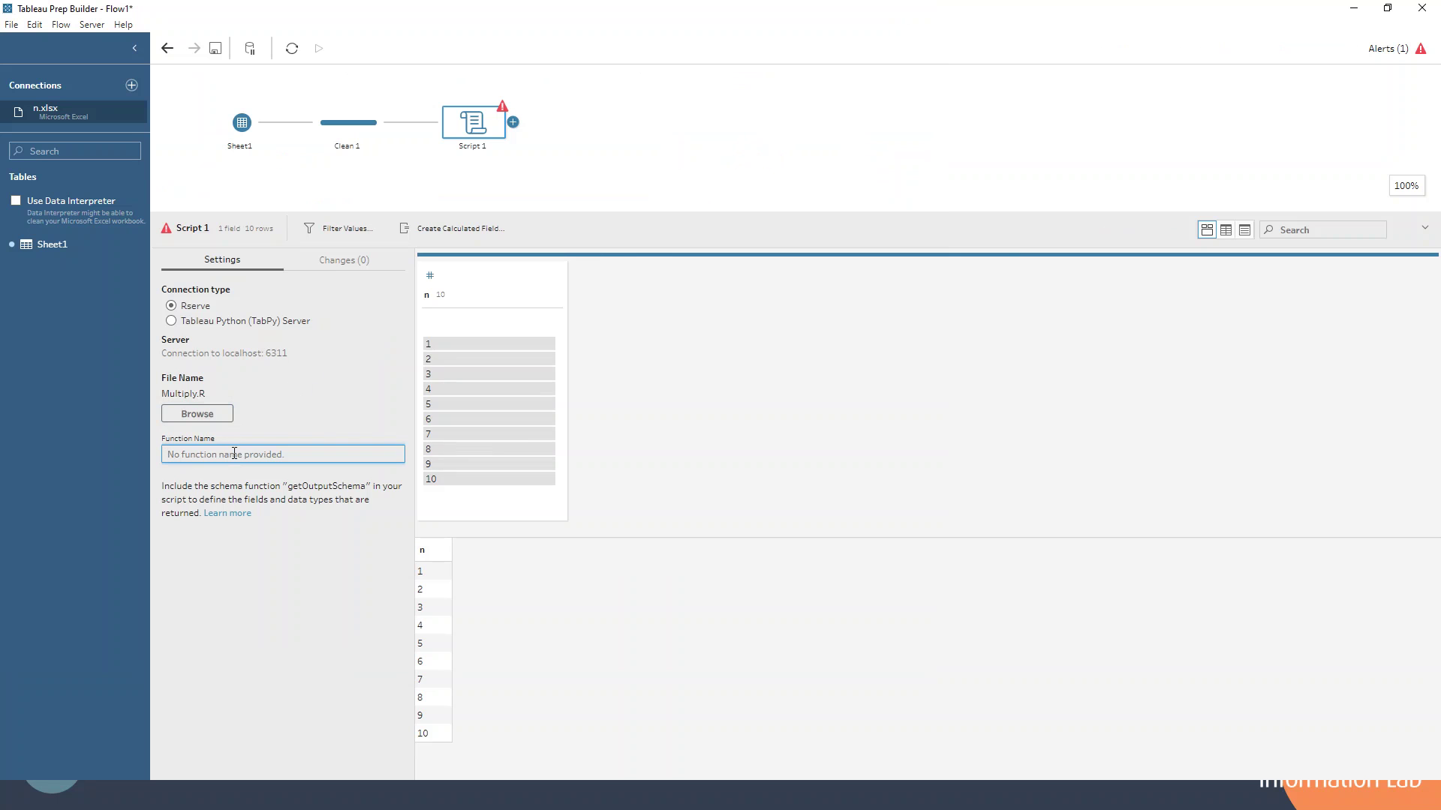
type("multiply")
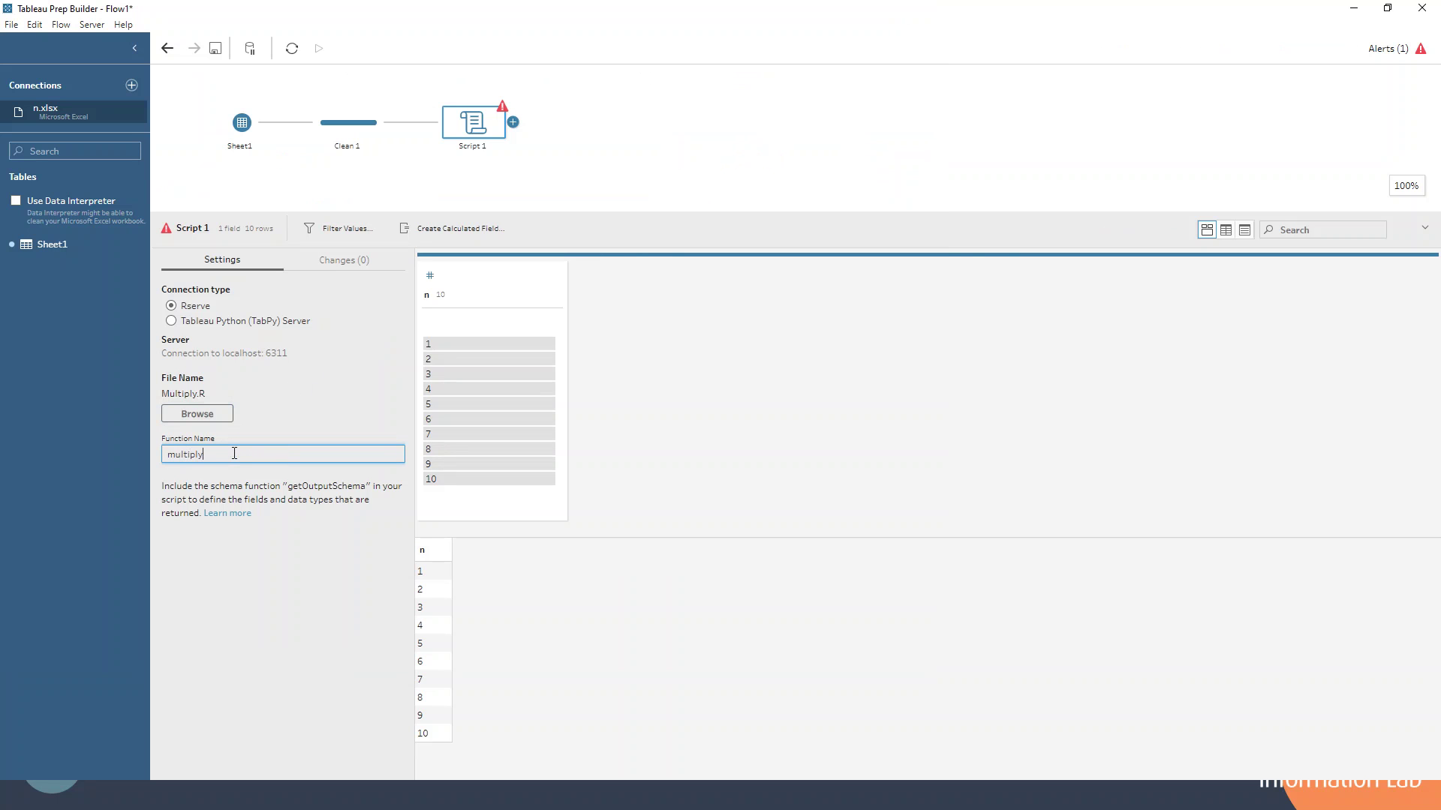